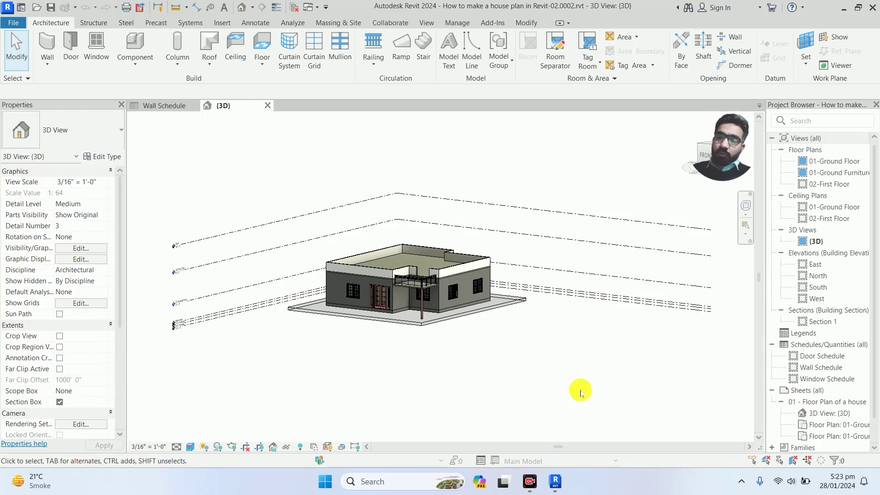
# - Open the 01-Ground Furniture floor plan and look over the furniture layout in its rooms
pyautogui.doubleClick(820, 173)
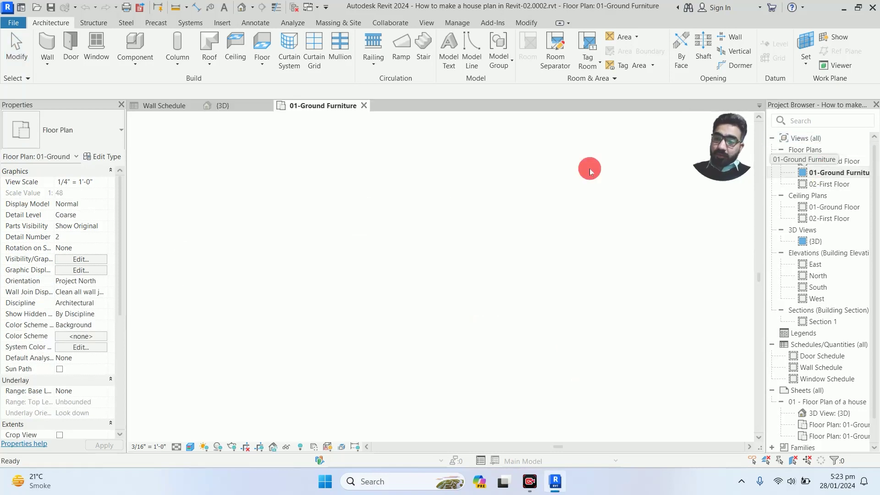
pyautogui.scroll(1, 439, 232)
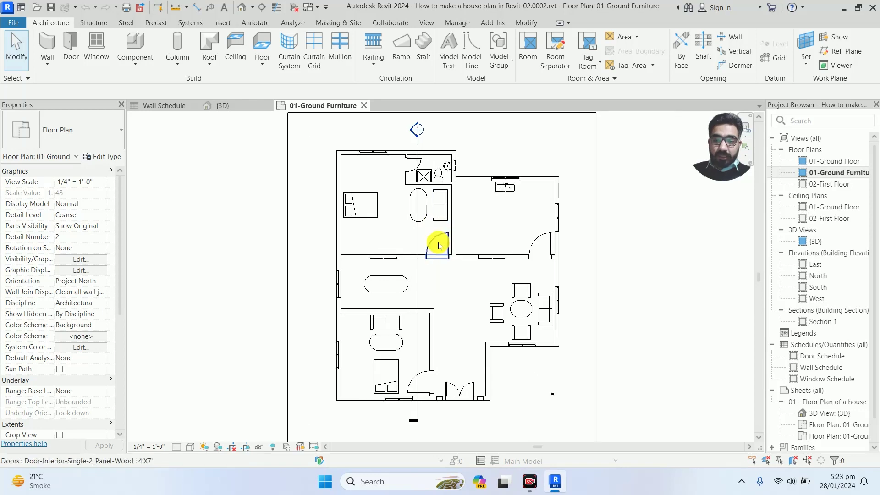
pyautogui.scroll(3, 503, 186)
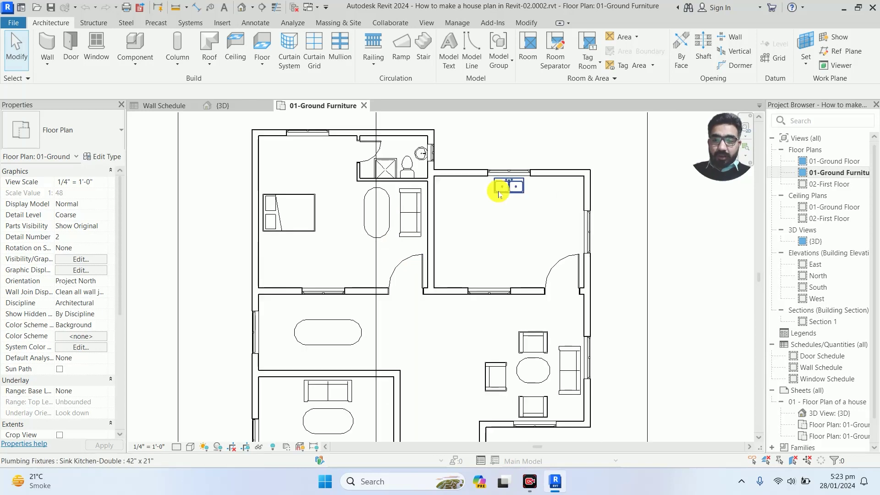
pyautogui.scroll(-2, 499, 188)
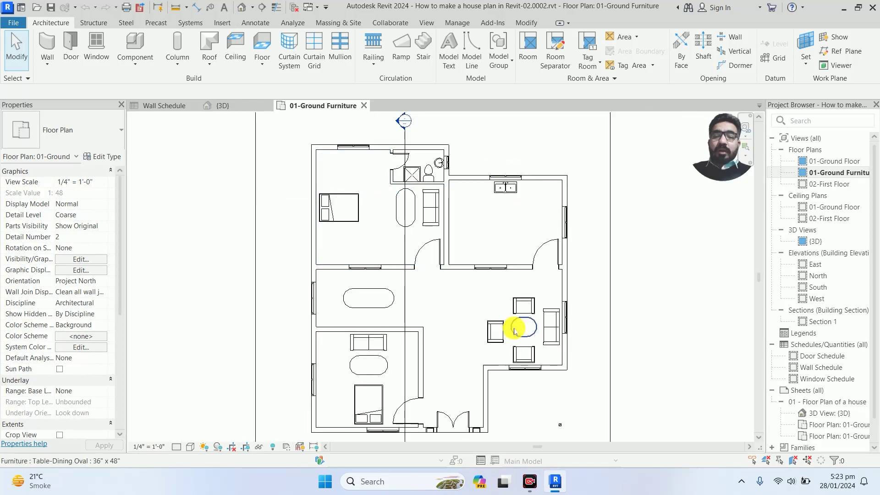
pyautogui.scroll(-1, 529, 322)
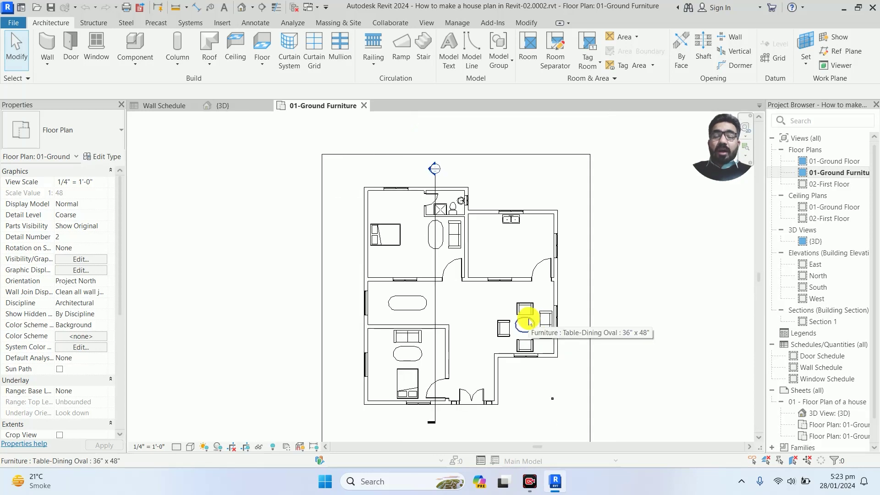
pyautogui.scroll(2, 530, 323)
pyautogui.scroll(1, 529, 323)
pyautogui.scroll(-2, 529, 323)
pyautogui.scroll(-1, 528, 324)
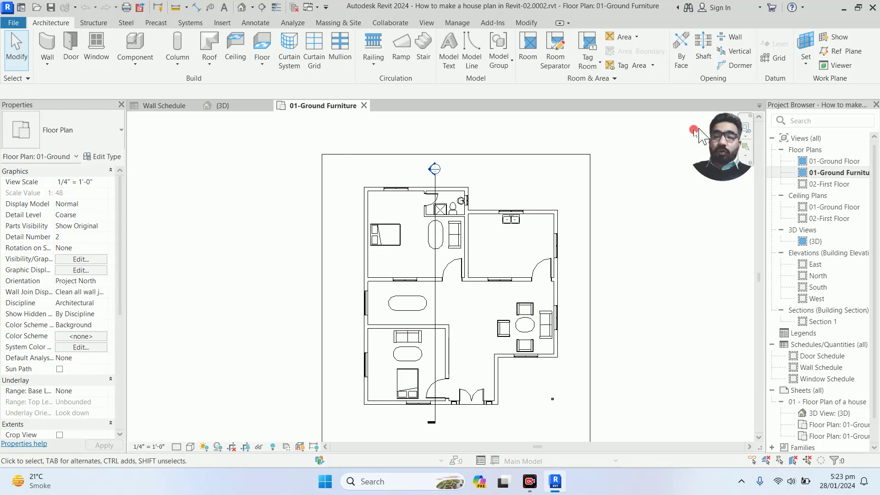
pyautogui.click(697, 142)
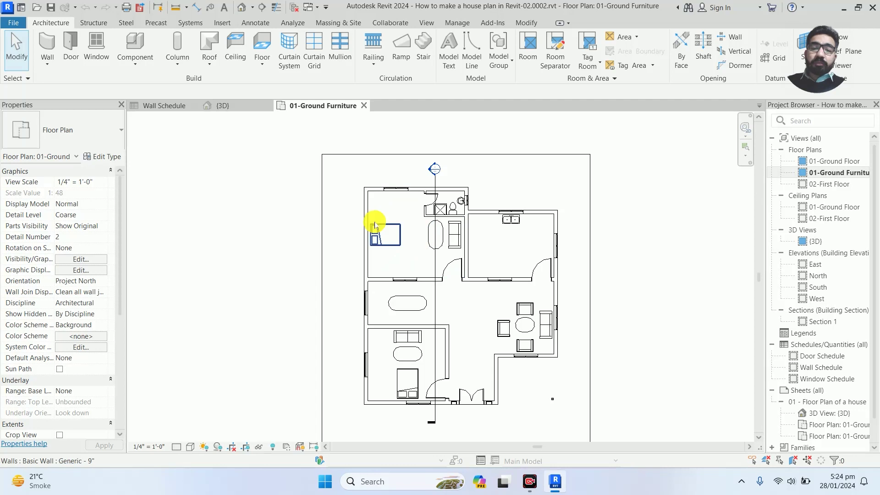
# - Inspect the type properties of the double bed in the upper bedroom, including its Cost parameter, without changing them
pyautogui.scroll(-1, 373, 222)
pyautogui.scroll(2, 428, 231)
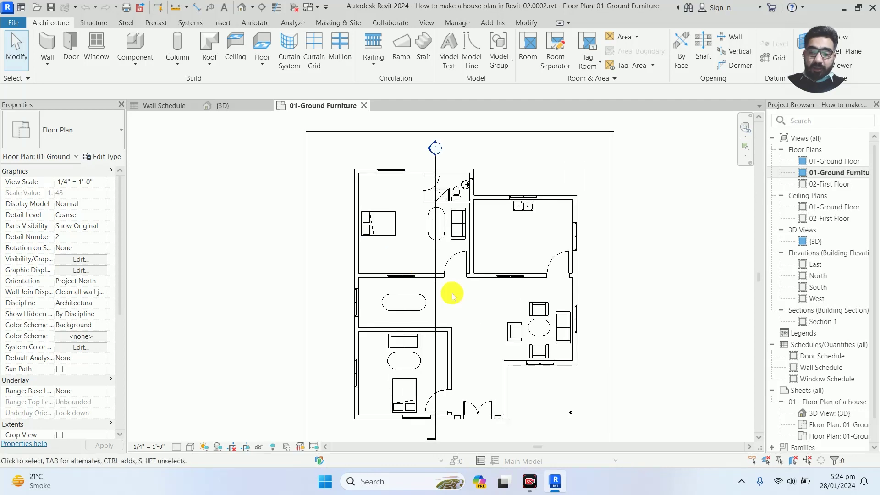
pyautogui.moveTo(485, 302); pyautogui.dragTo(466, 292, button='middle')
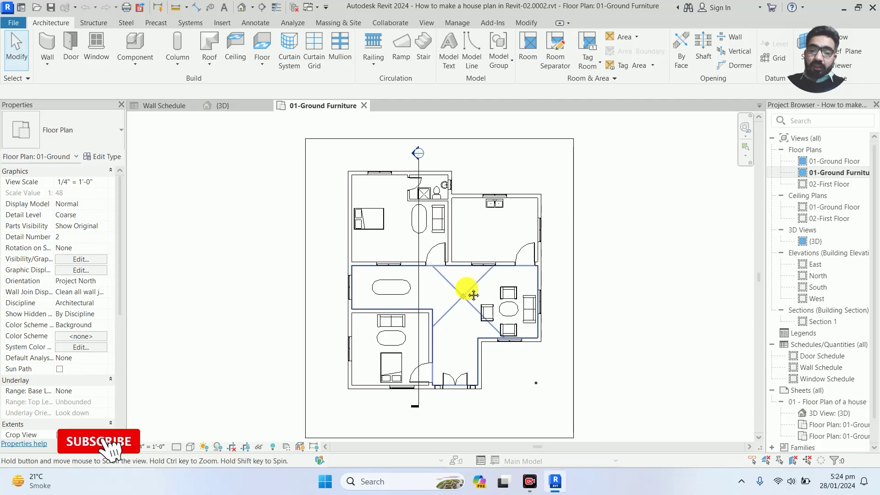
pyautogui.click(374, 225)
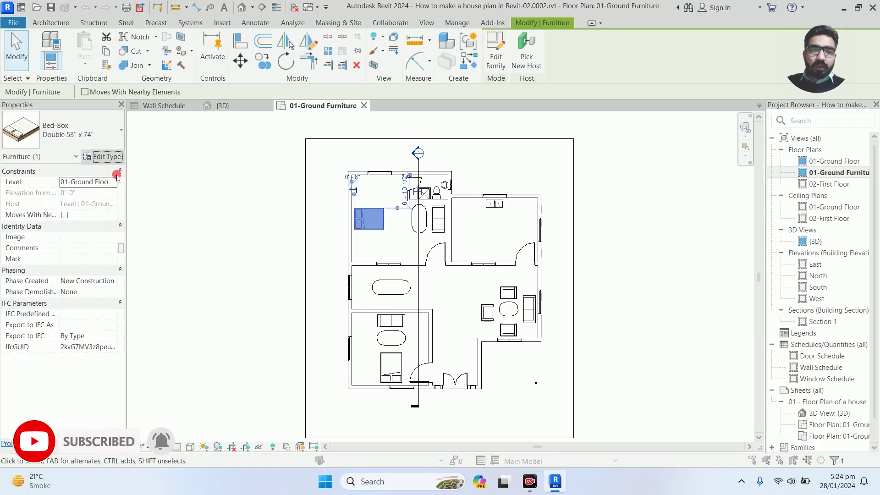
pyautogui.click(103, 157)
pyautogui.scroll(-5, 614, 265)
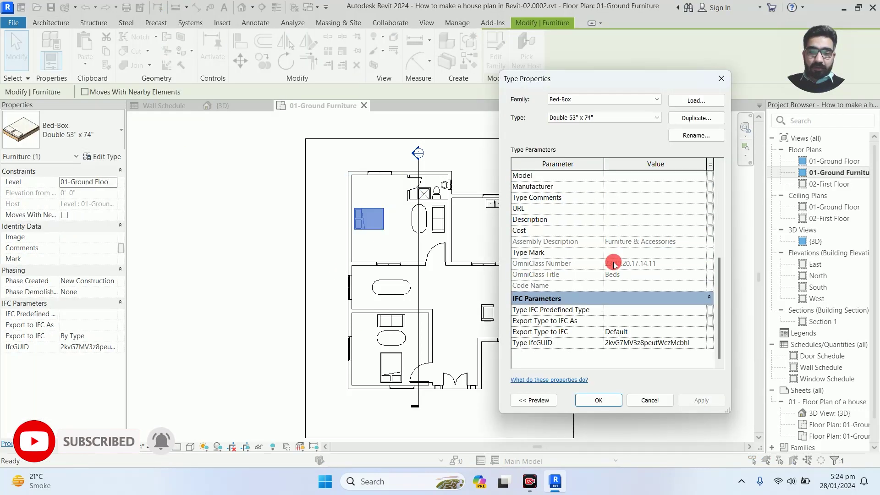
pyautogui.scroll(5, 614, 312)
pyautogui.scroll(-1, 616, 310)
pyautogui.click(621, 309)
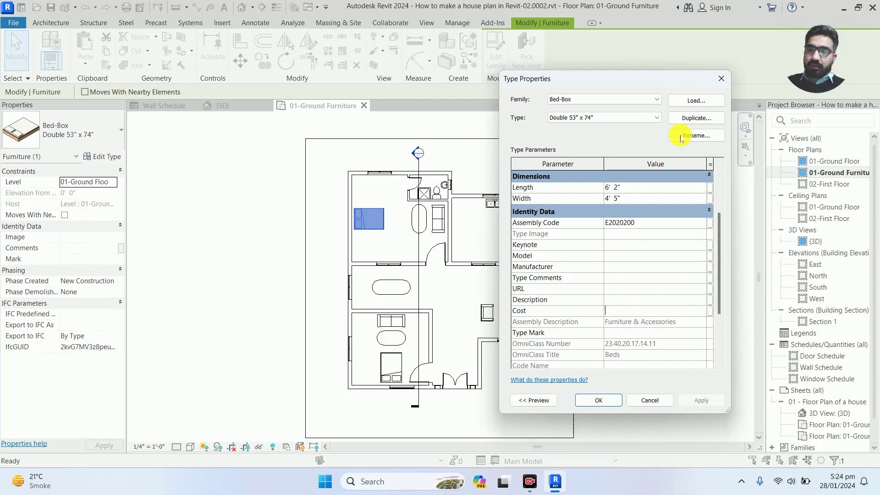
pyautogui.click(721, 79)
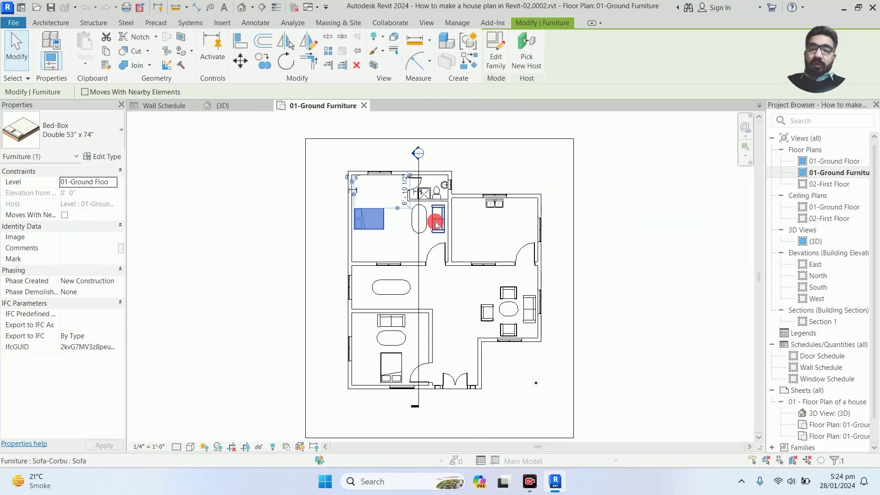
# - Inspect the Sofa-Corbu type properties of the upper bedroom's sofa, including its Cost parameter, and clear the selection
pyautogui.click(436, 223)
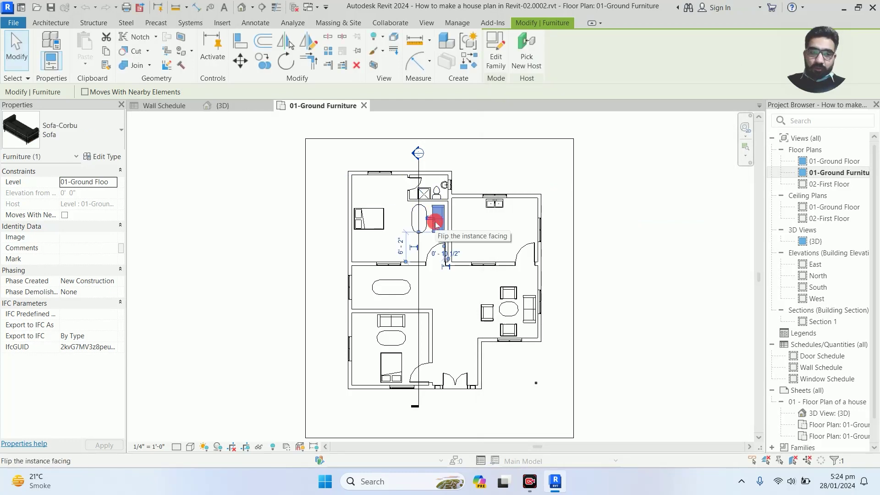
pyautogui.click(122, 165)
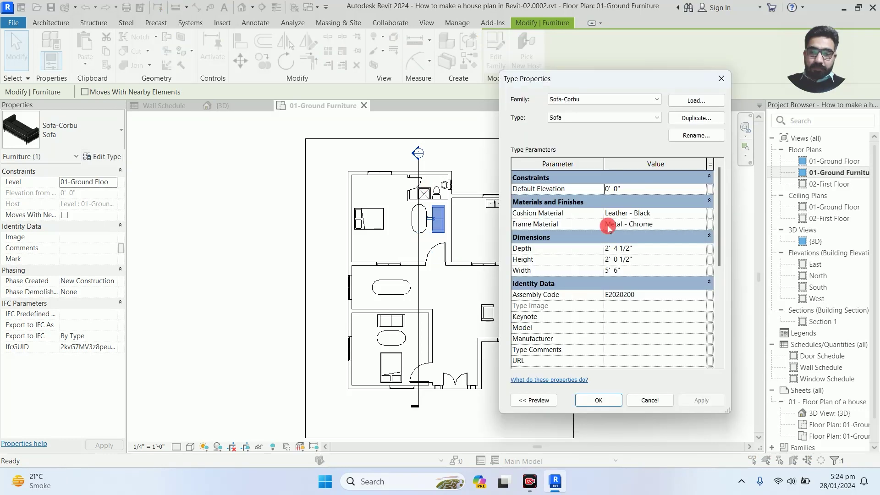
pyautogui.scroll(-5, 600, 225)
pyautogui.click(639, 228)
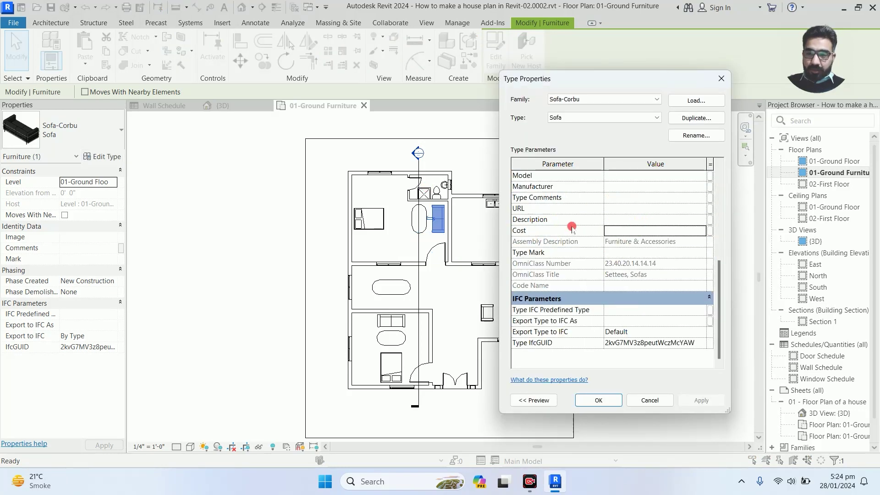
pyautogui.scroll(5, 583, 225)
pyautogui.scroll(-1, 582, 225)
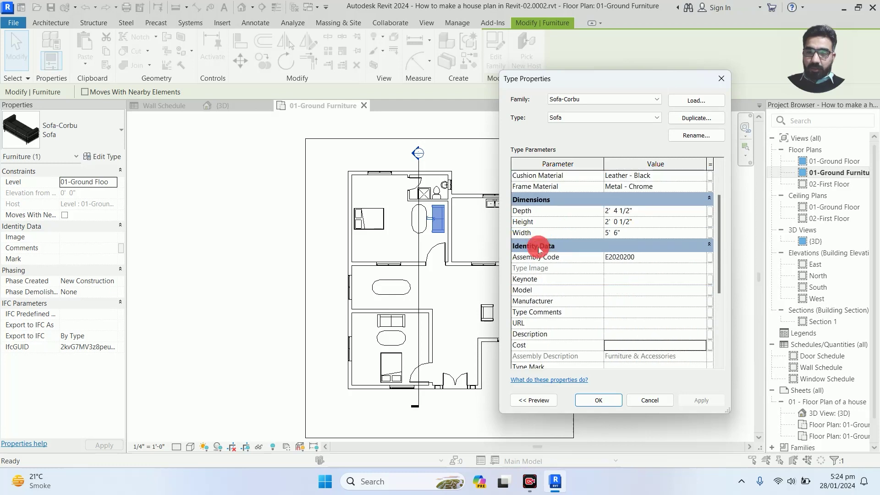
pyautogui.click(722, 78)
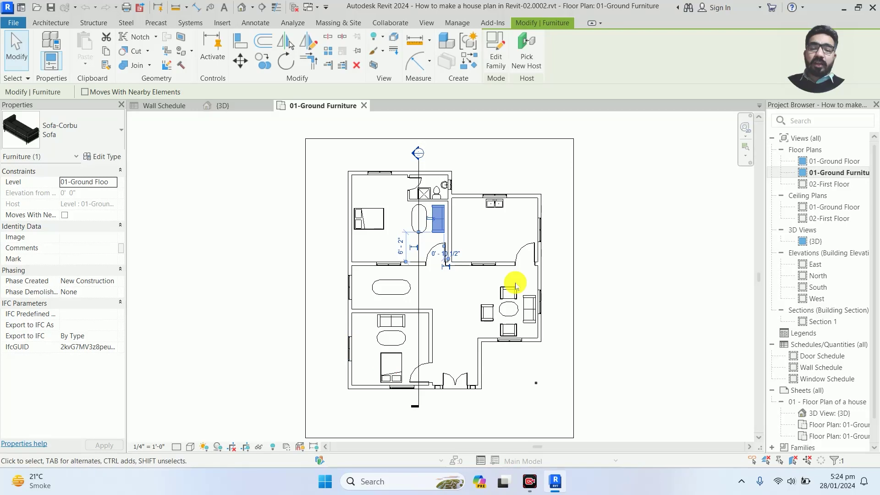
pyautogui.scroll(-1, 355, 304)
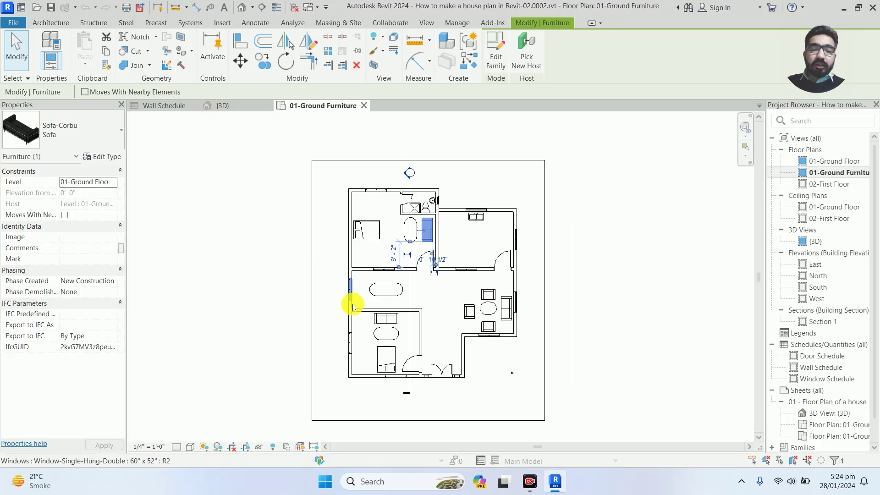
pyautogui.click(254, 275)
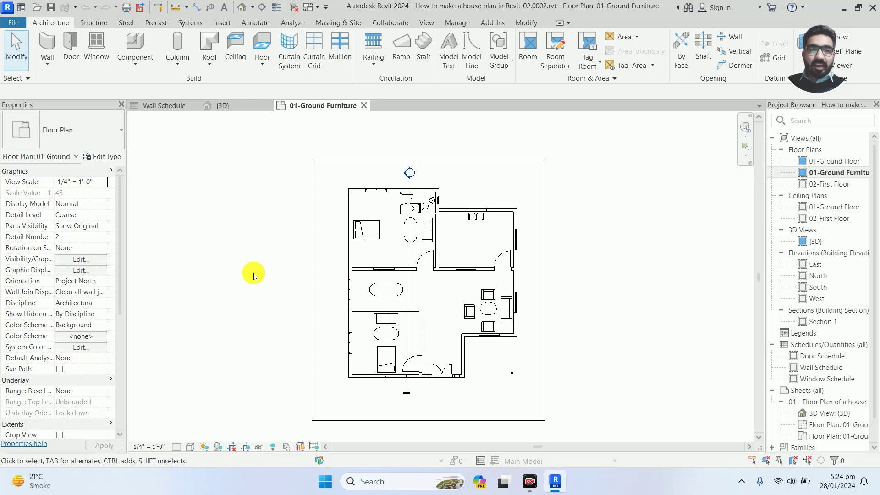
# - Create a new schedule of building components for the Furniture category in the New Construction phase
pyautogui.click(433, 25)
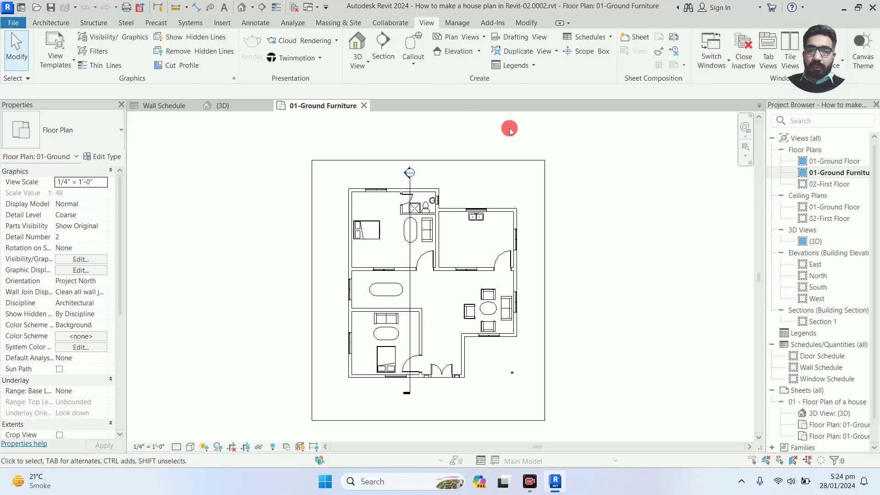
pyautogui.click(580, 41)
pyautogui.click(580, 63)
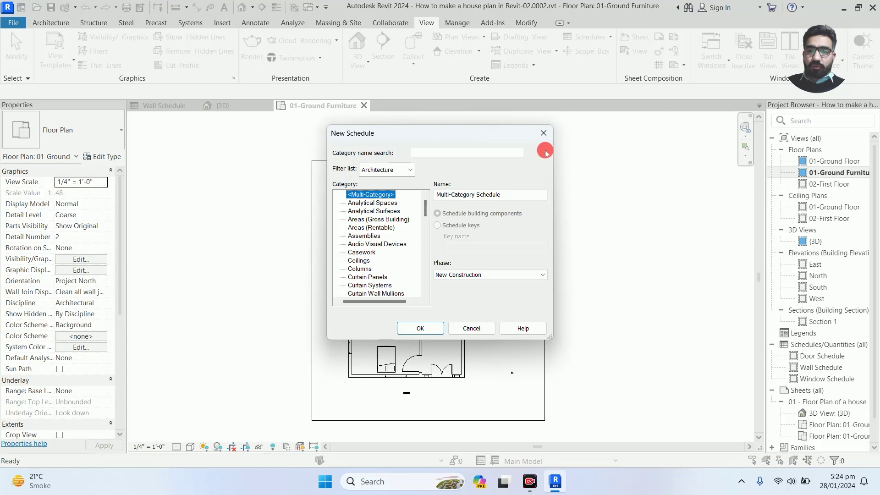
pyautogui.scroll(-2, 370, 237)
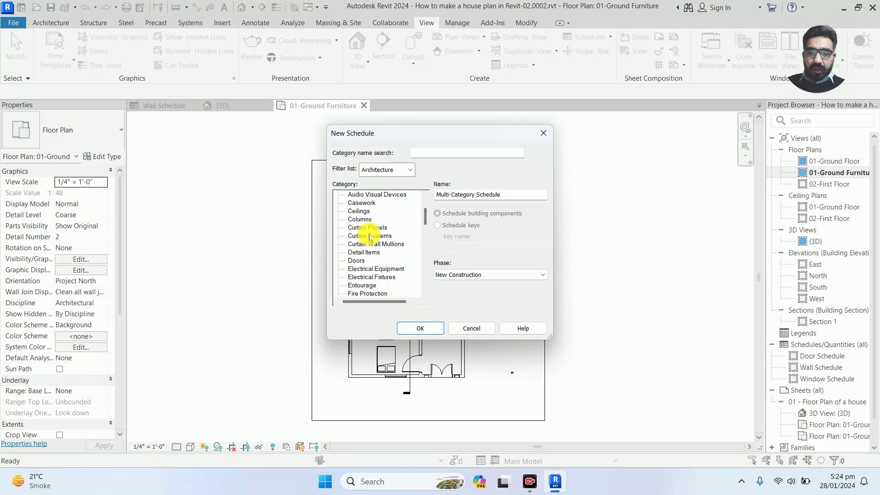
pyautogui.scroll(-2, 370, 237)
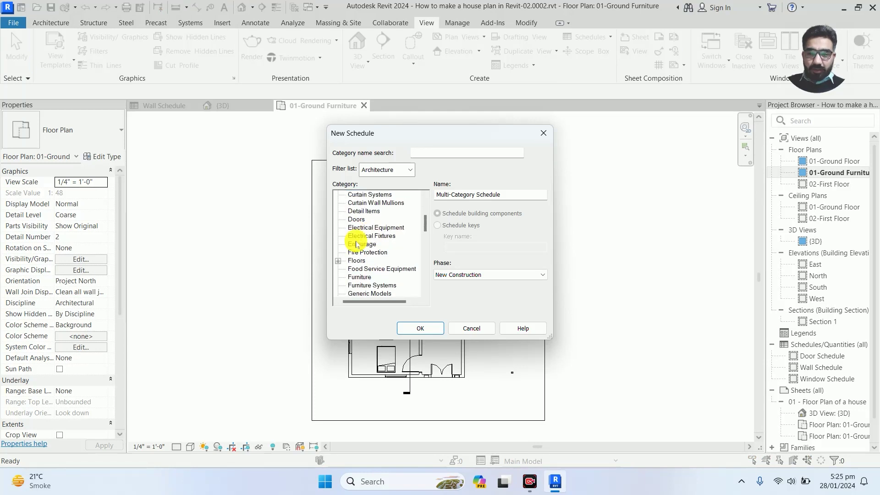
pyautogui.scroll(-1, 357, 244)
pyautogui.click(360, 269)
pyautogui.click(433, 330)
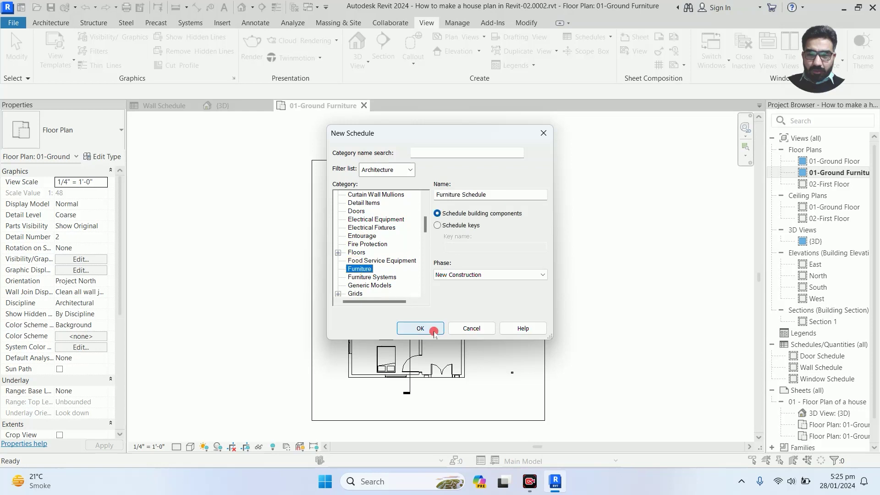
# - Add the Family and Type and Cost fields to the furniture schedule, with Family and Type placed first
pyautogui.click(477, 195)
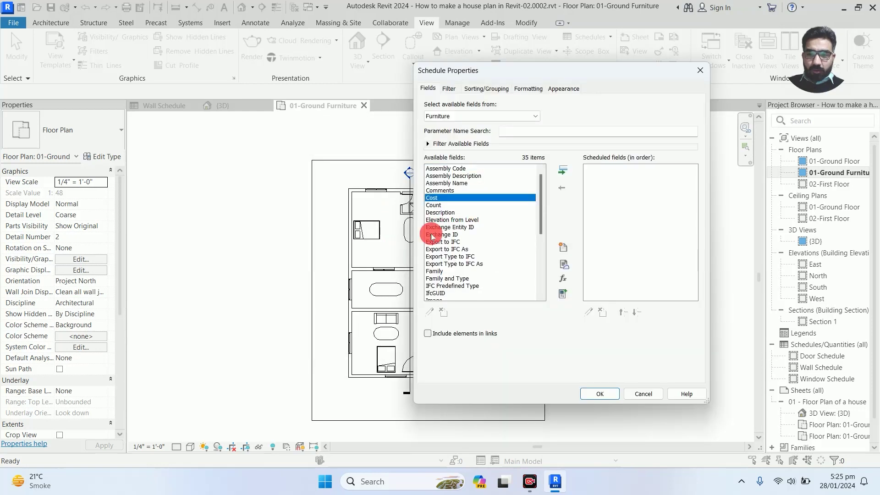
pyautogui.keyDown('ctrl'); pyautogui.click(440, 279); pyautogui.keyUp('ctrl')
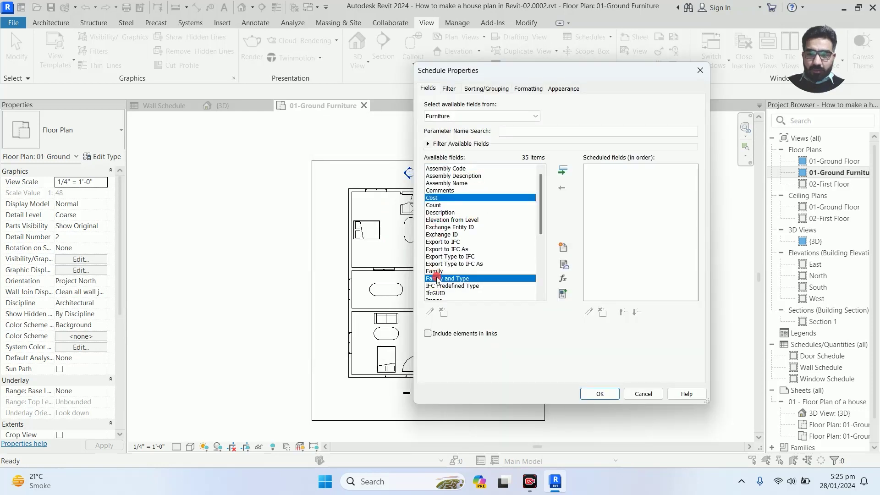
pyautogui.click(560, 170)
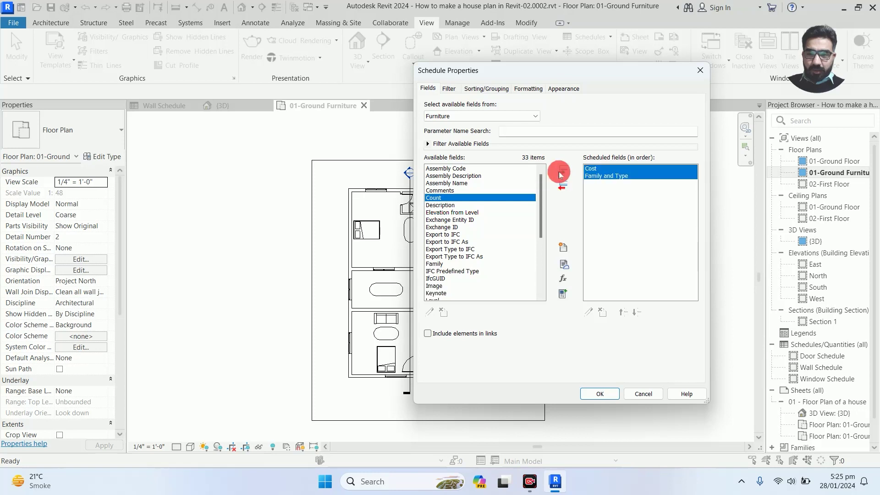
pyautogui.click(594, 176)
pyautogui.click(623, 312)
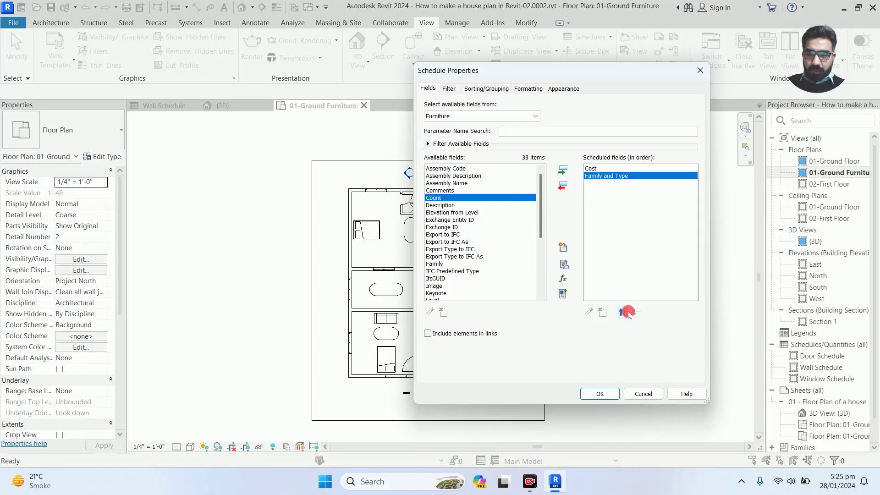
pyautogui.click(597, 393)
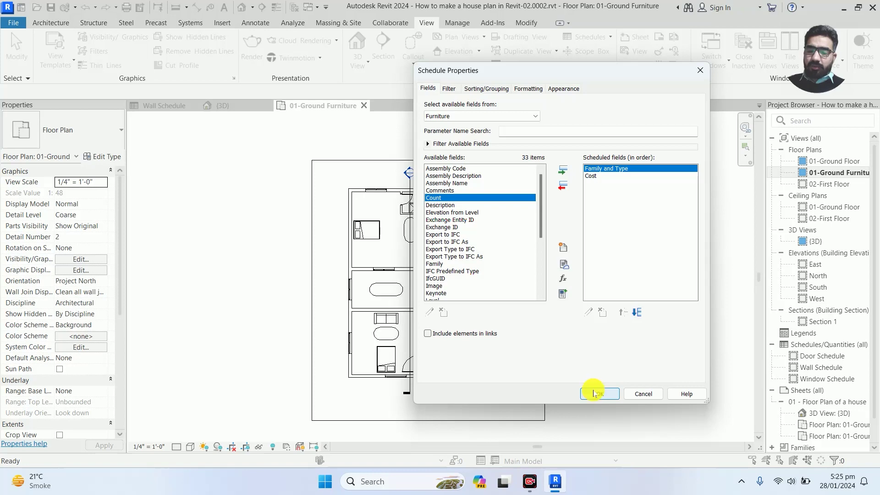
pyautogui.click(595, 394)
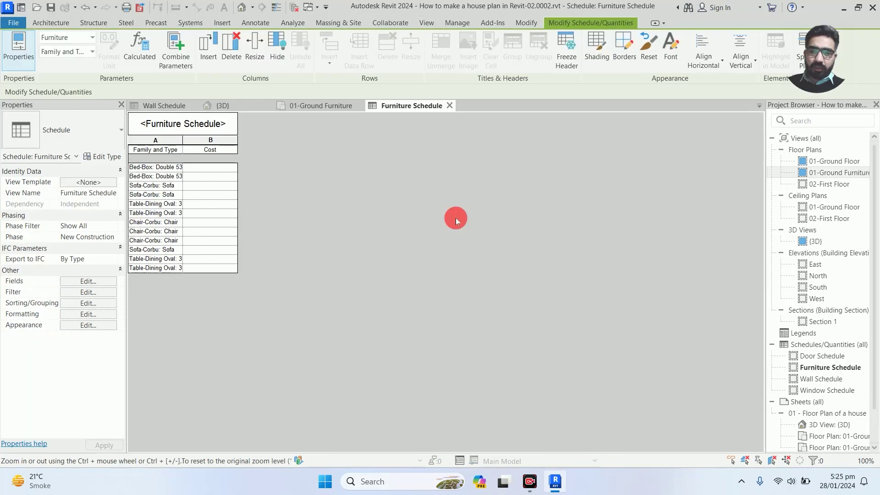
# - Set the cost of the Bed-Box double bed type to 45000 in the furniture schedule
pyautogui.keyDown('ctrl'); pyautogui.scroll(3, 152, 210); pyautogui.keyUp('ctrl')
pyautogui.click(239, 194)
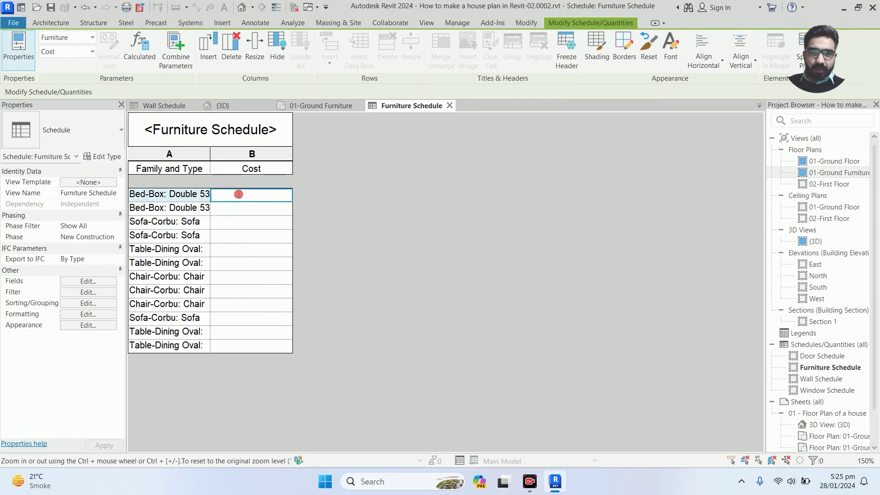
pyautogui.click(239, 195)
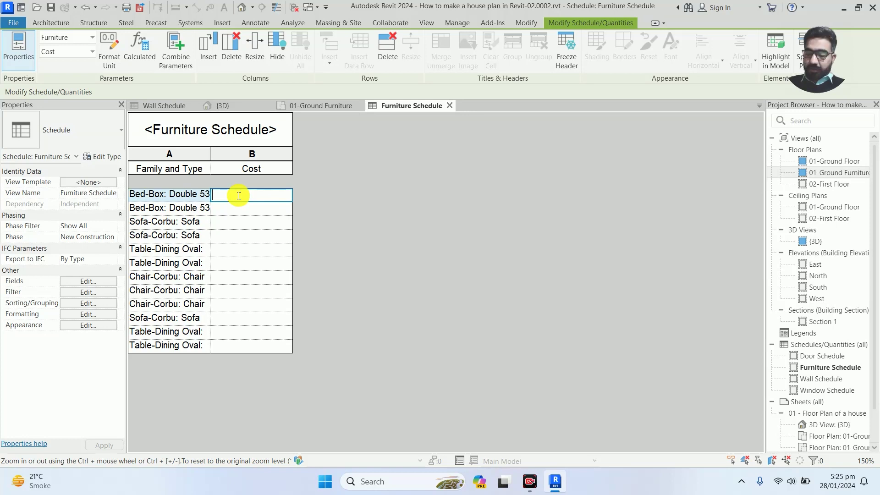
pyautogui.write('45000')
pyautogui.press('Return')
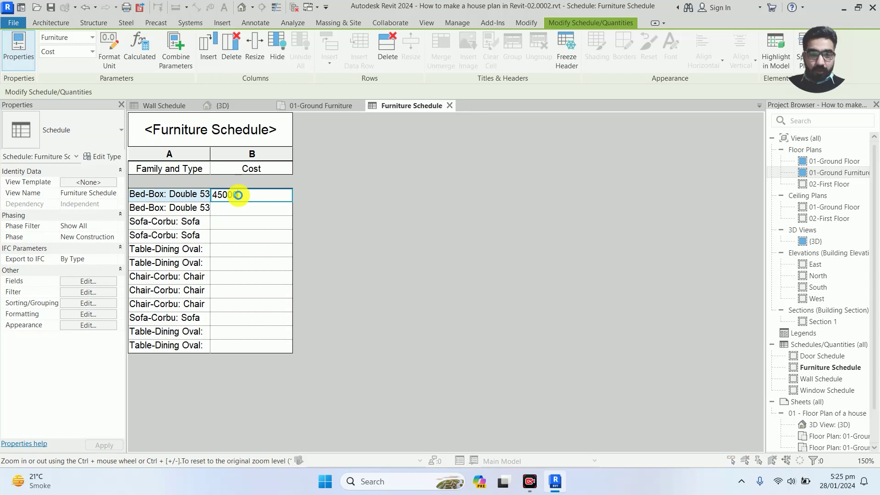
pyautogui.press('Return')
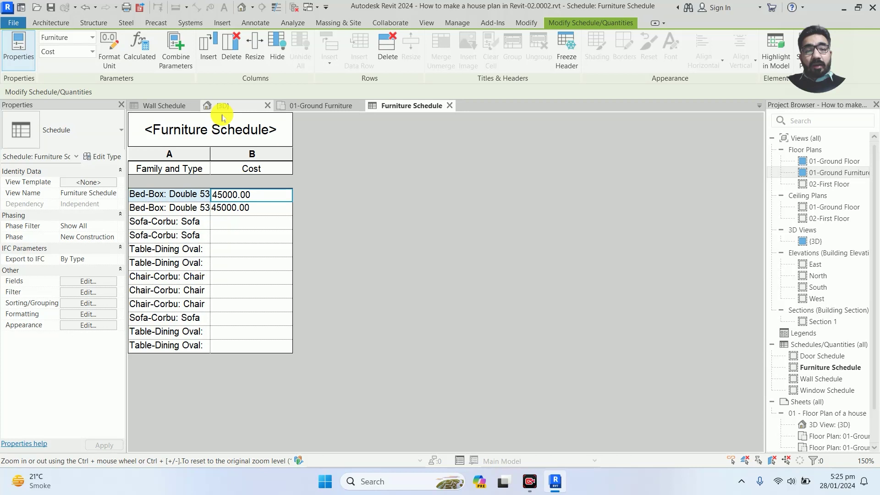
# - Locate the upper bedroom's double bed in the 01-Ground Furniture plan and return to the furniture schedule
pyautogui.click(306, 106)
pyautogui.click(362, 230)
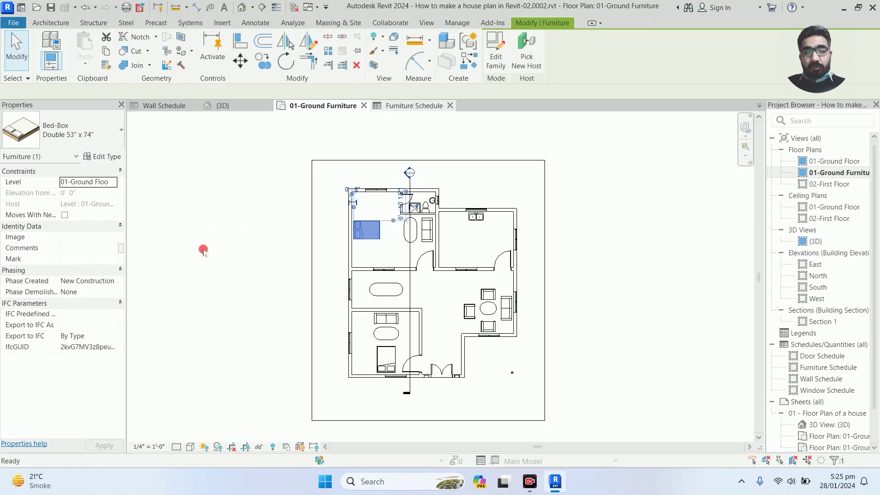
pyautogui.click(414, 105)
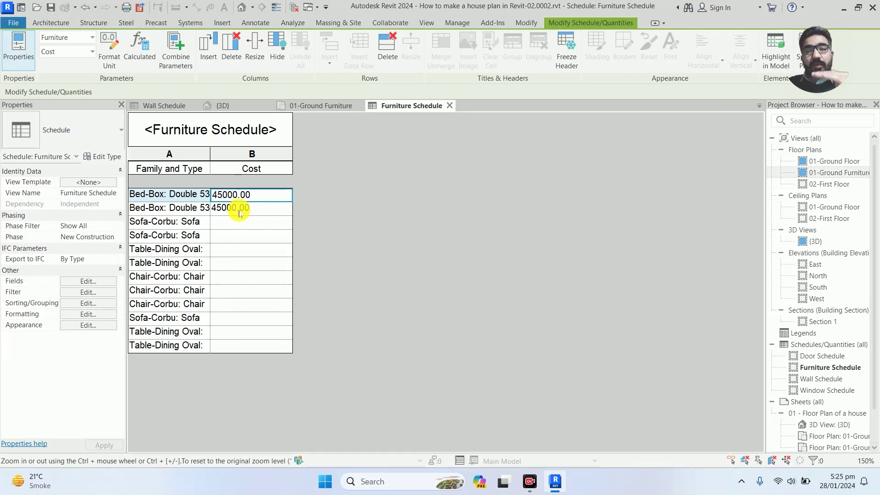
# - Widen the Family and Type column to fit its names and set the cost of the Sofa-Corbu type to 15000
pyautogui.moveTo(211, 156); pyautogui.dragTo(250, 152)
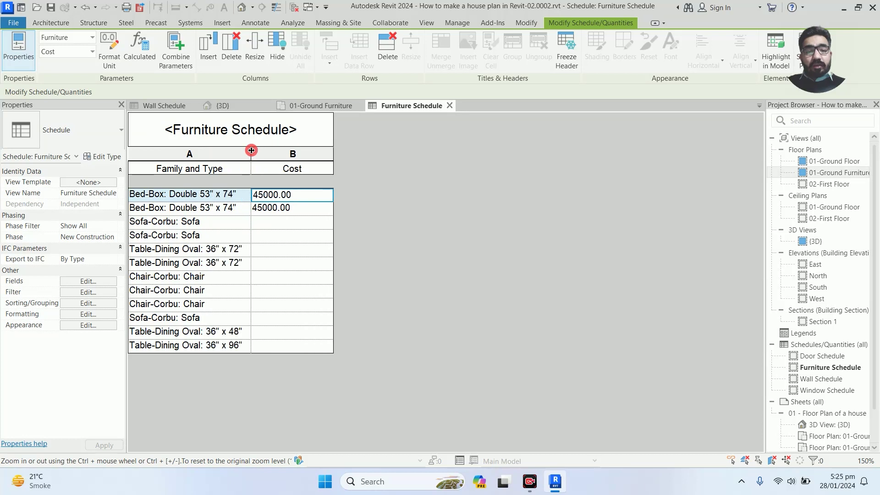
pyautogui.click(268, 222)
pyautogui.write('150')
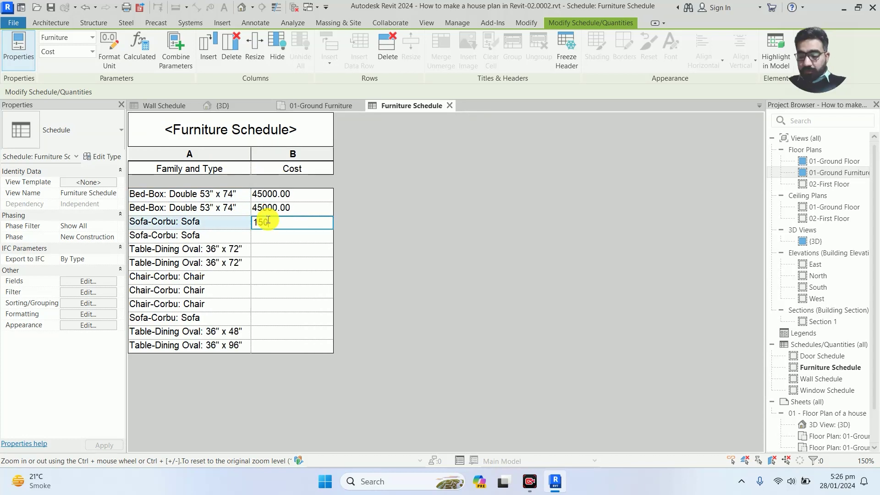
pyautogui.write('00')
pyautogui.press('Return')
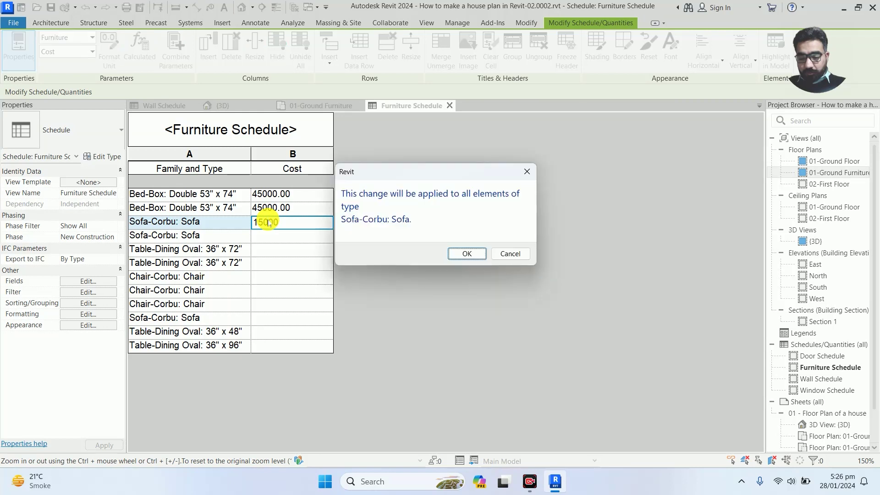
pyautogui.press('Return')
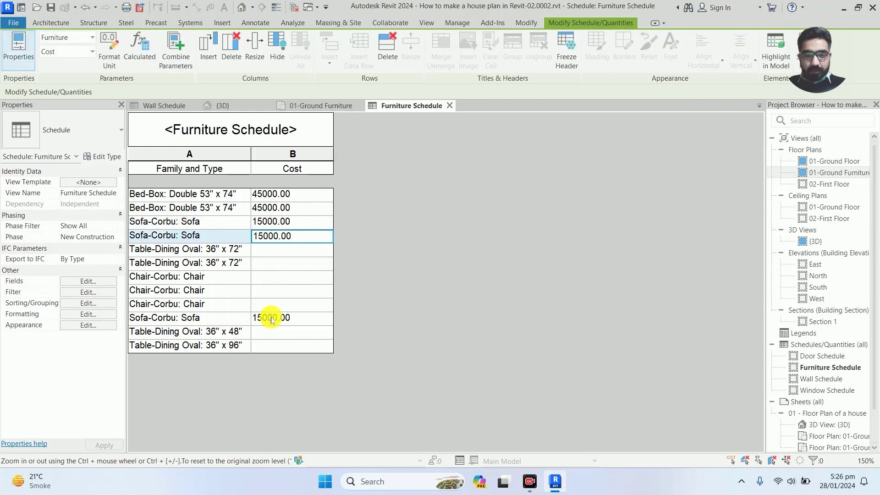
# - Set the cost of the 36" x 72" oval dining table to 12000 and the Chair-Corbu type to 5000
pyautogui.click(265, 248)
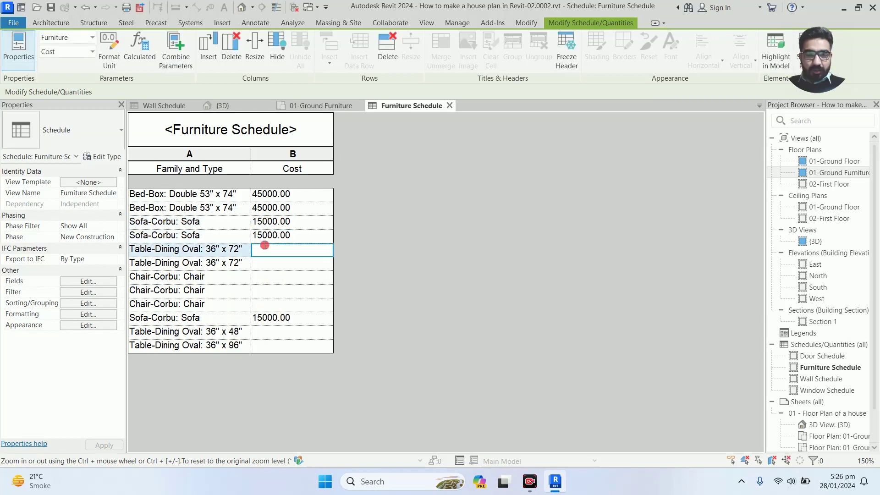
pyautogui.click(258, 252)
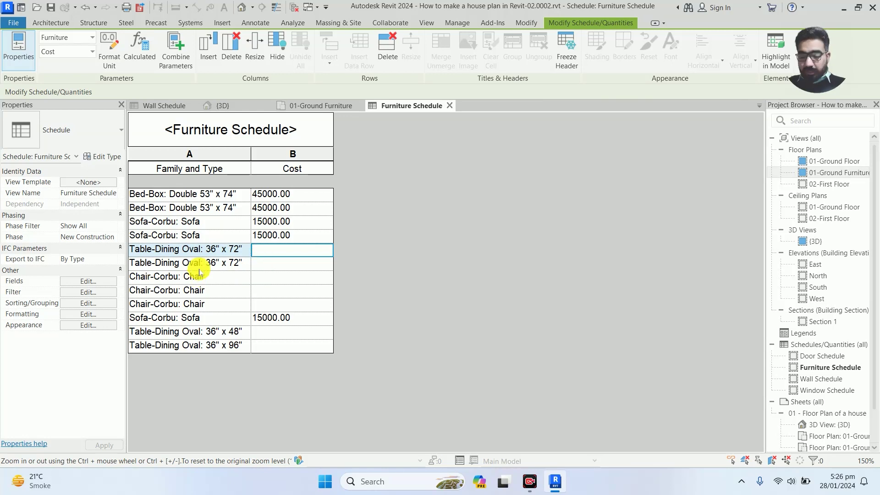
pyautogui.write('12000')
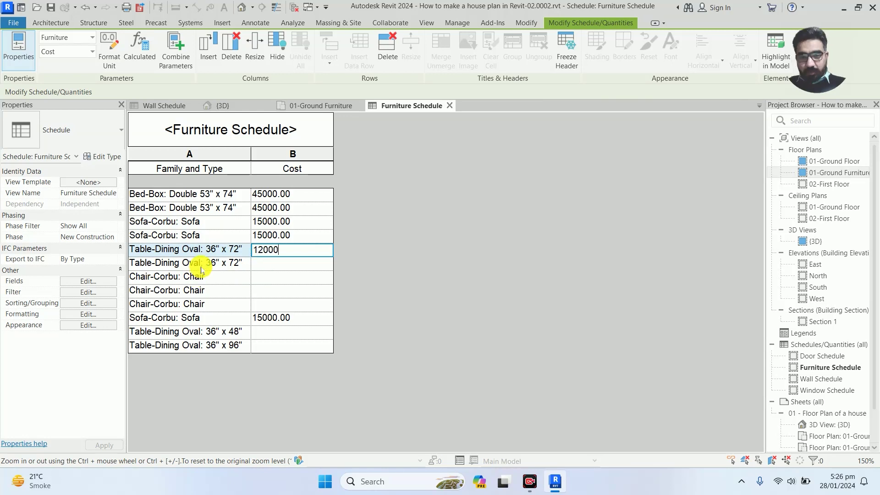
pyautogui.press('Return')
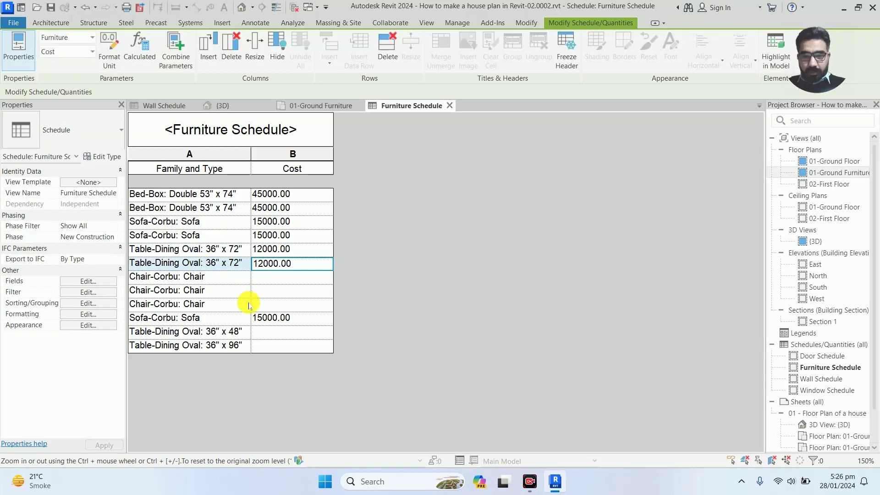
pyautogui.click(282, 278)
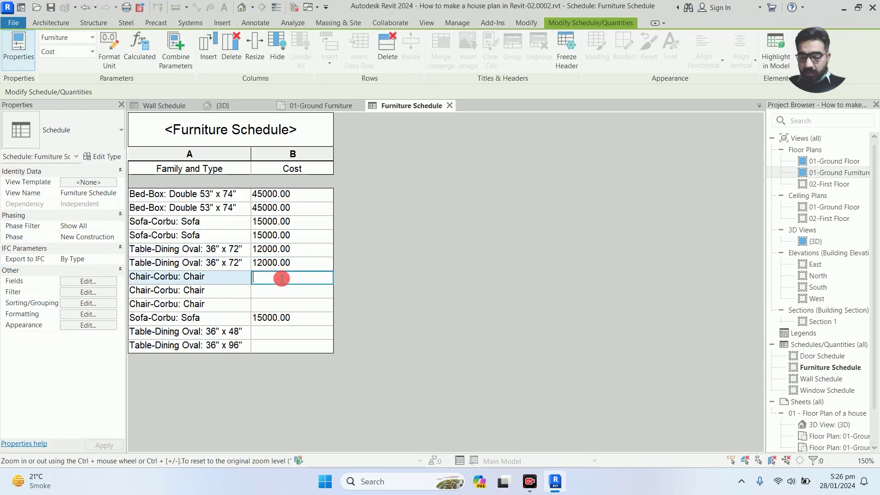
pyautogui.write('5000')
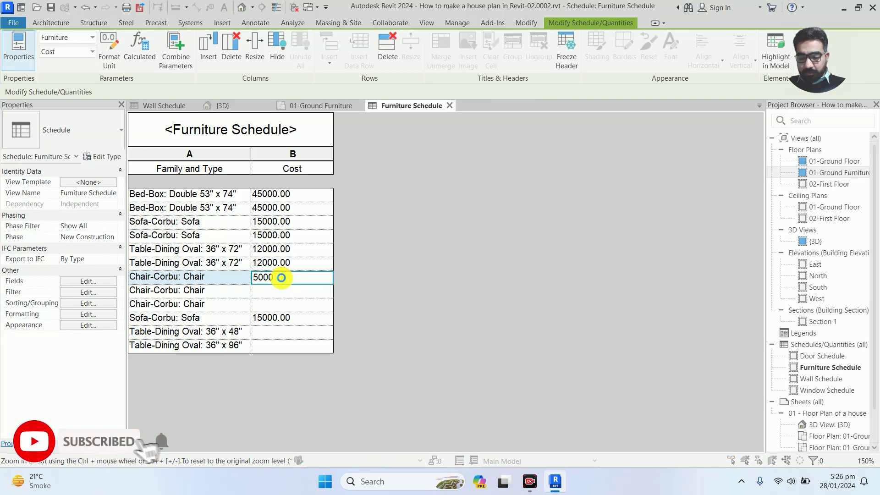
pyautogui.press('Return')
# - Set the cost of the 36" x 48" oval dining table to 17500 and the 36" x 96" one to 22500
pyautogui.click(280, 330)
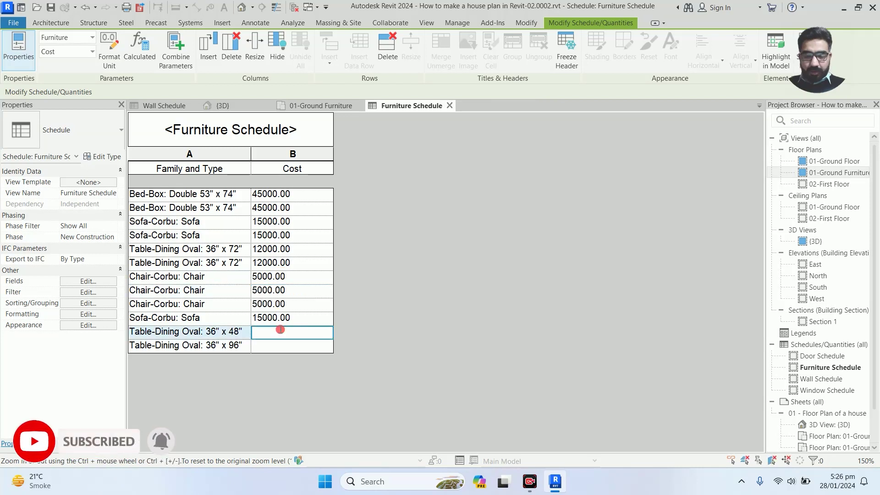
pyautogui.write('17500')
pyautogui.press('Return')
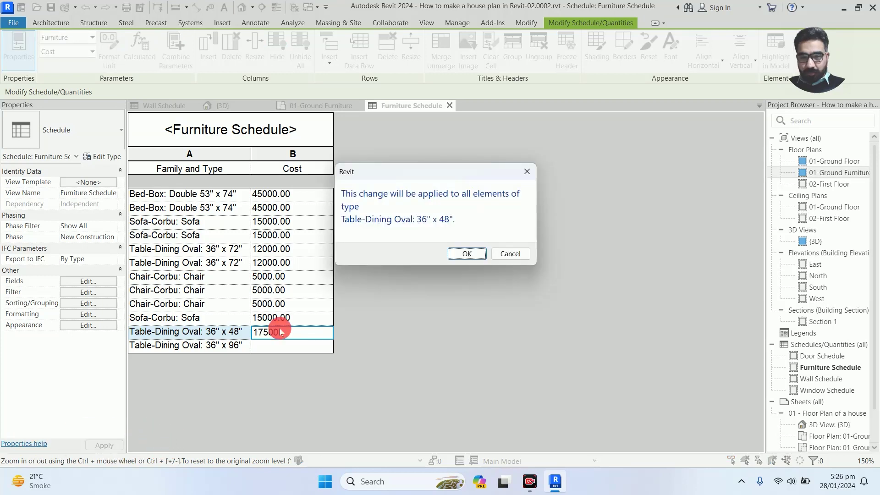
pyautogui.click(452, 255)
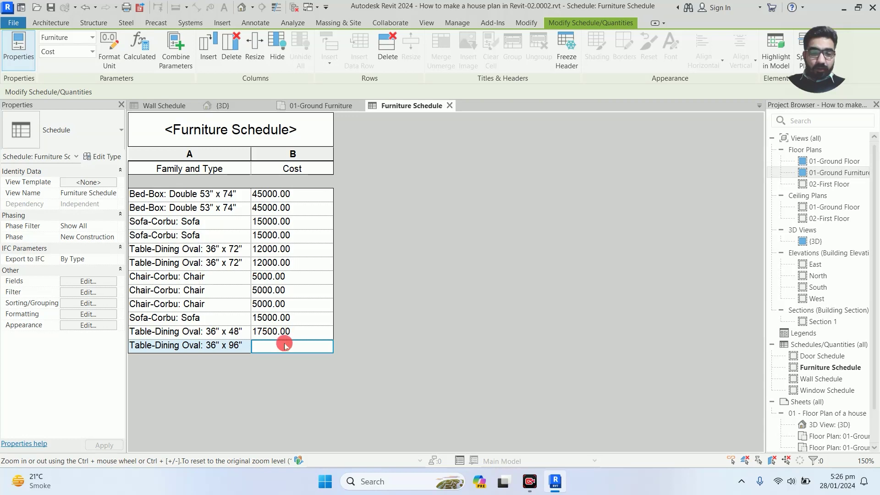
pyautogui.click(283, 346)
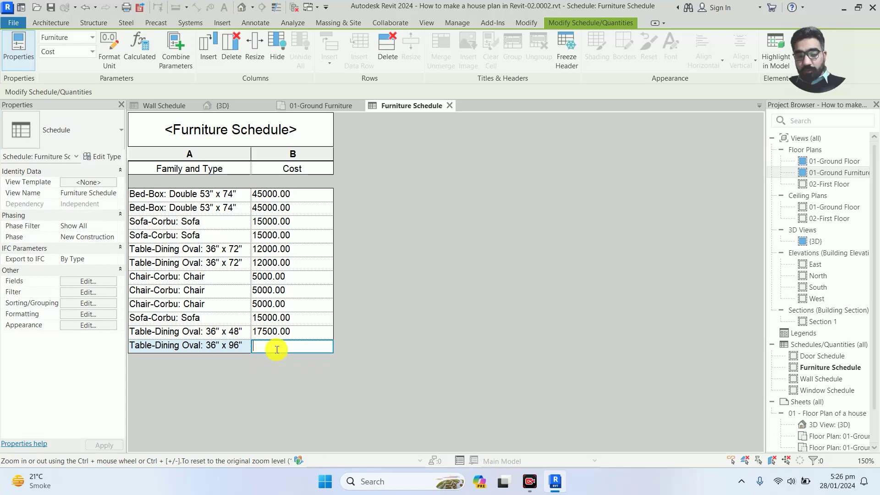
pyautogui.write('22500')
pyautogui.press('Return')
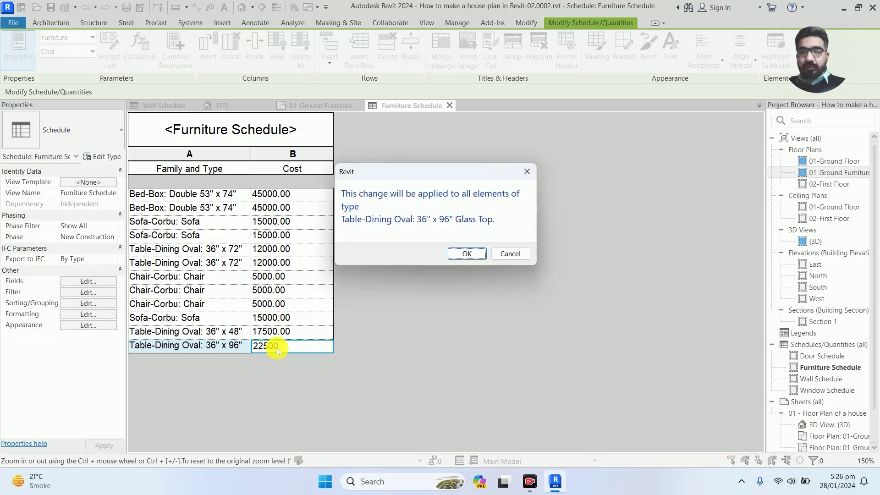
pyautogui.press('Return')
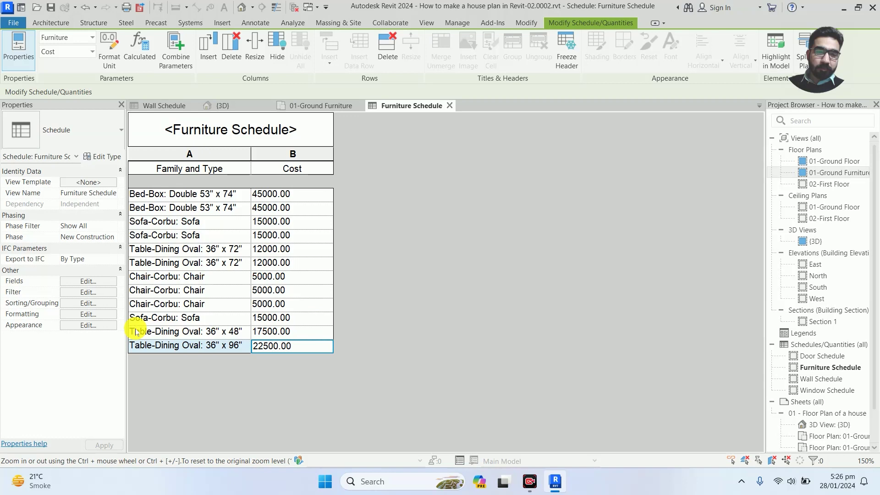
# - Enable grand totals for the furniture schedule with the Totals only option, keeping every instance itemized
pyautogui.click(494, 277)
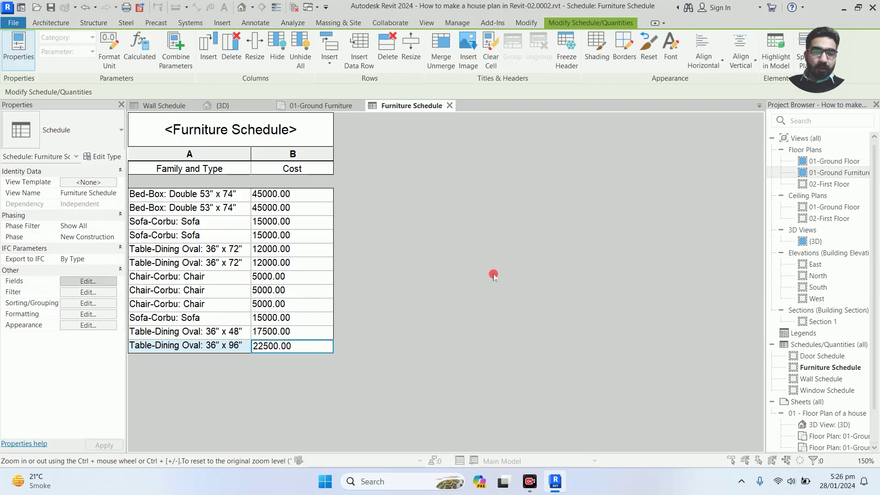
pyautogui.click(449, 89)
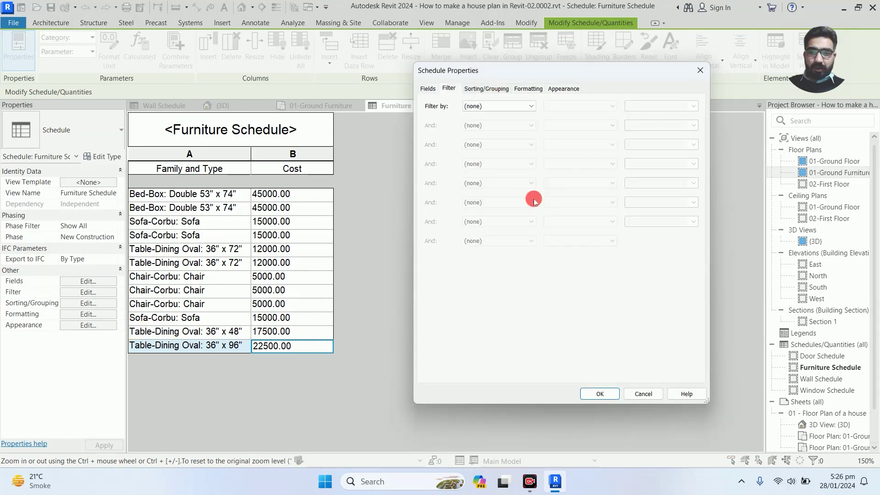
pyautogui.click(492, 91)
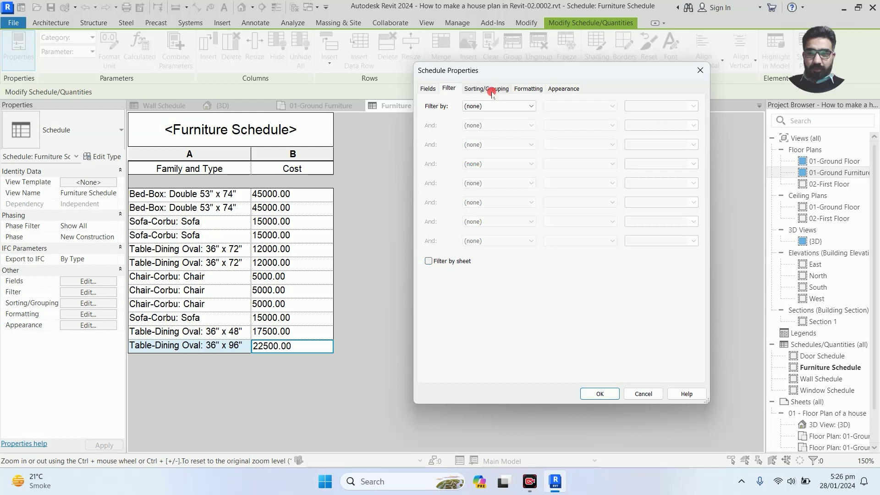
pyautogui.click(492, 93)
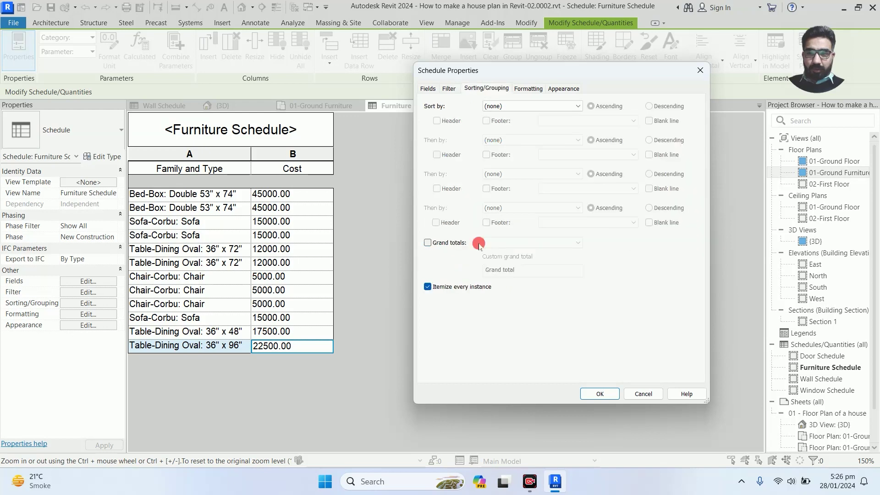
pyautogui.click(479, 243)
pyautogui.click(491, 243)
pyautogui.click(504, 274)
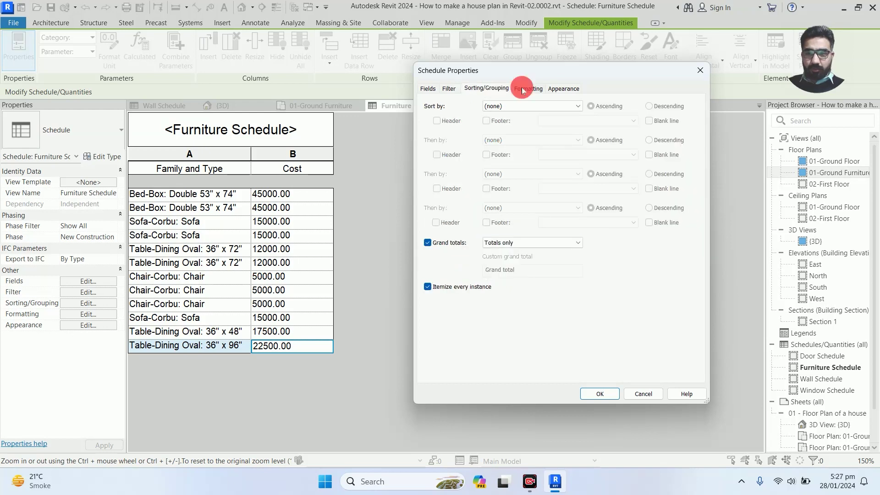
# - Set the Cost field of the furniture schedule to calculate totals
pyautogui.click(523, 89)
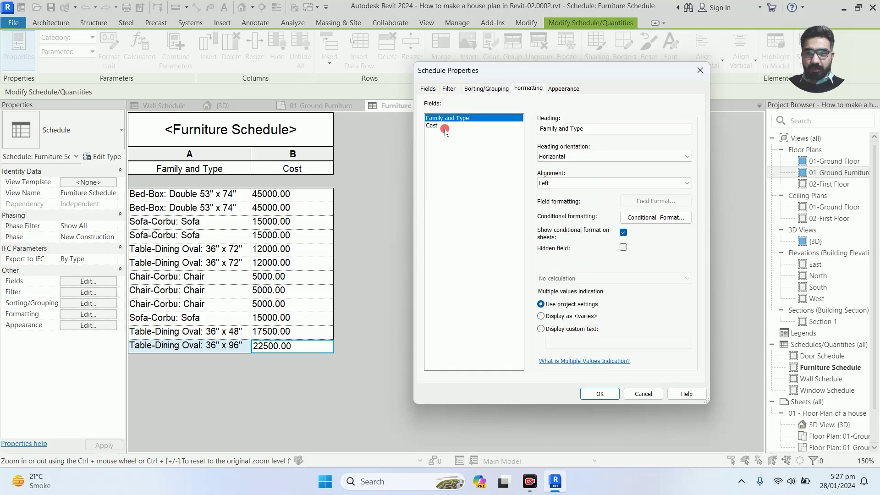
pyautogui.click(444, 128)
pyautogui.click(558, 278)
pyautogui.click(564, 295)
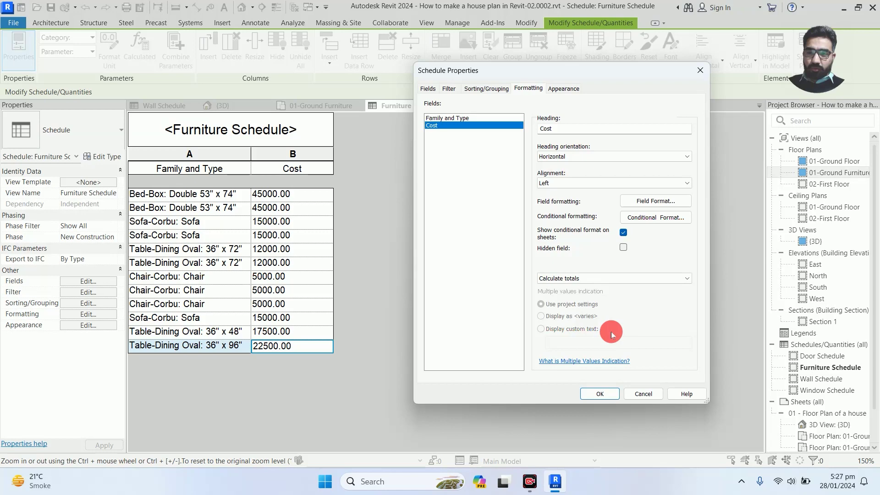
# - Center-align the Family and Type and Cost fields and apply the schedule properties
pyautogui.keyDown('ctrl'); pyautogui.click(456, 119); pyautogui.keyUp('ctrl')
pyautogui.click(554, 182)
pyautogui.click(569, 200)
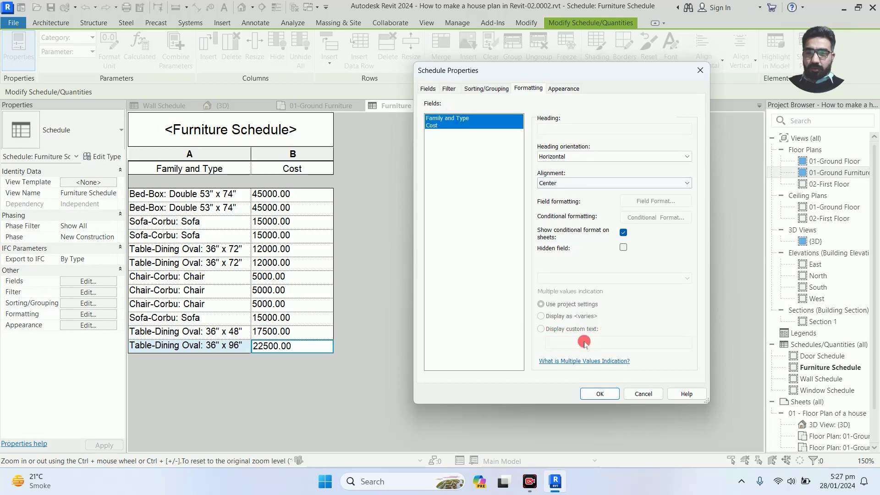
pyautogui.click(597, 395)
pyautogui.click(271, 364)
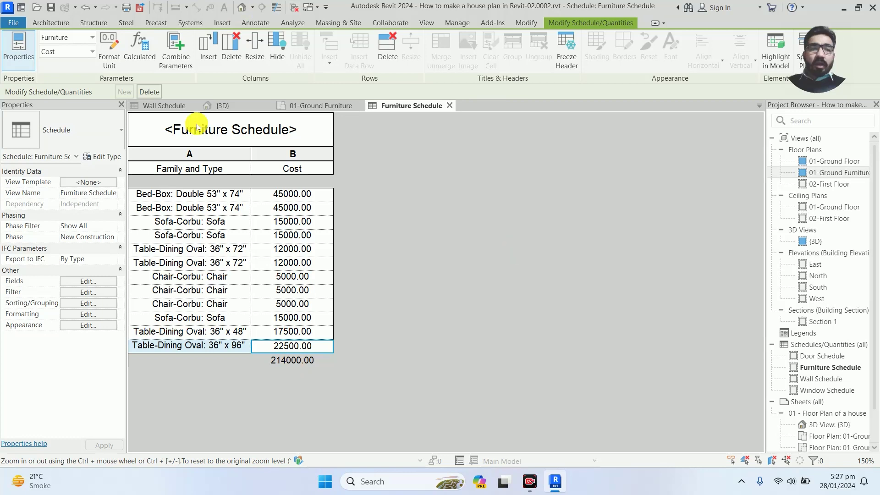
# - Inspect the Cost parameter in the type properties of the upper bedroom's 4'X7' interior door in the 01-Ground Furniture plan
pyautogui.click(281, 106)
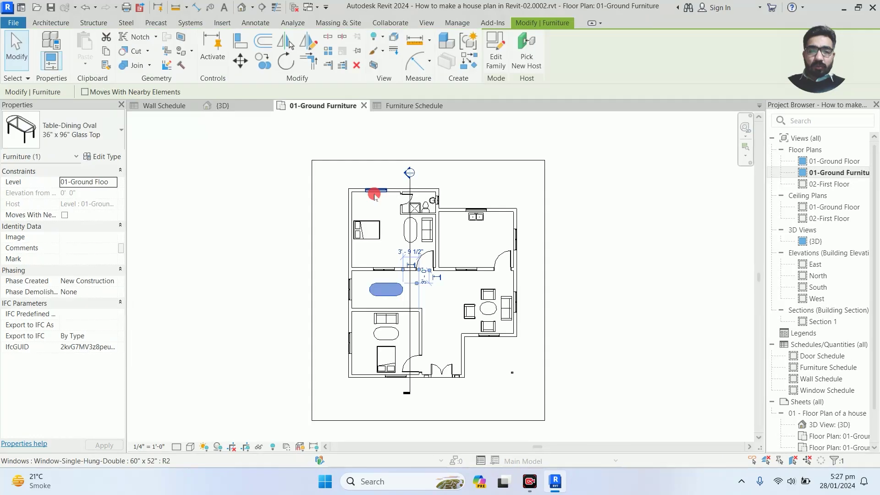
pyautogui.click(375, 191)
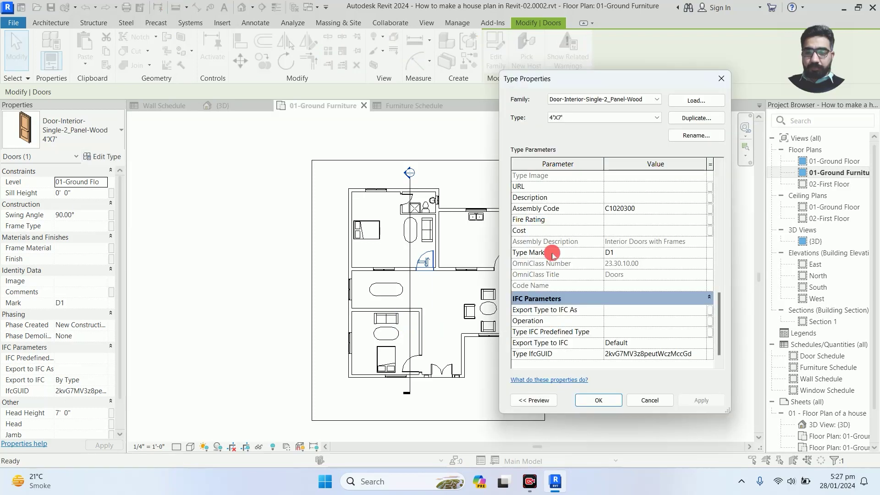
pyautogui.click(628, 230)
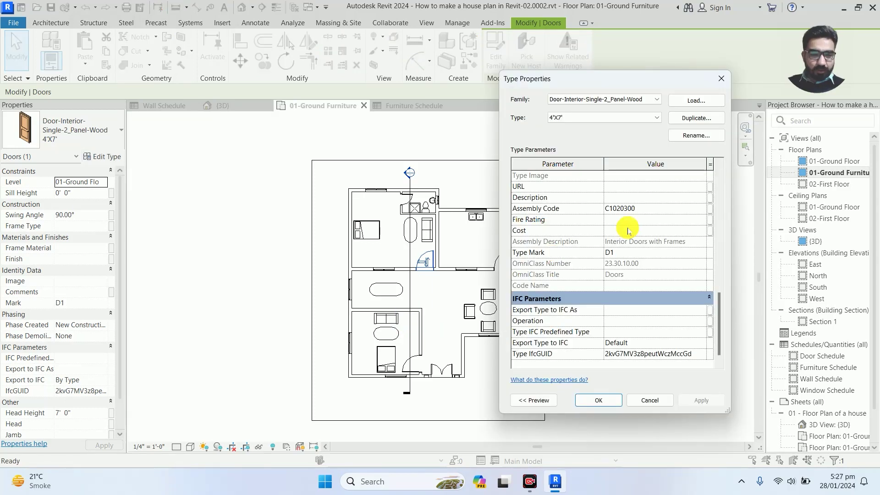
pyautogui.click(720, 79)
# - Create a new schedule for the Doors category, scheduling building components in the New Construction phase
pyautogui.click(427, 23)
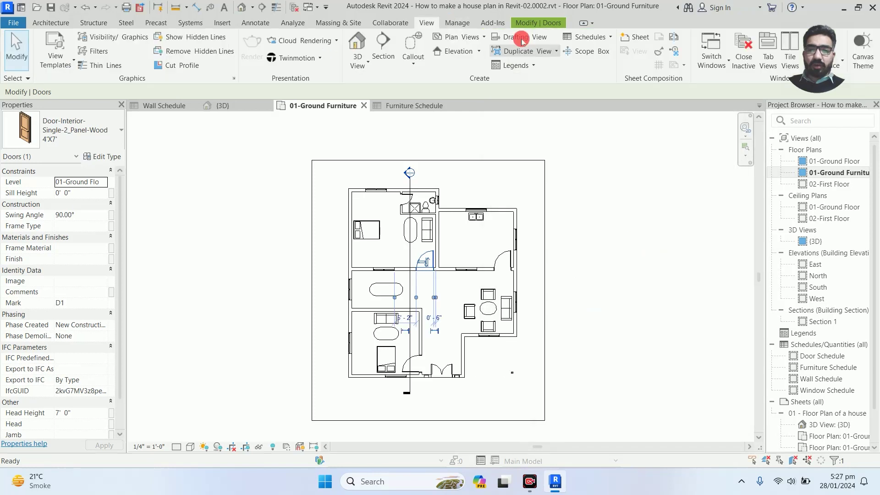
pyautogui.click(589, 37)
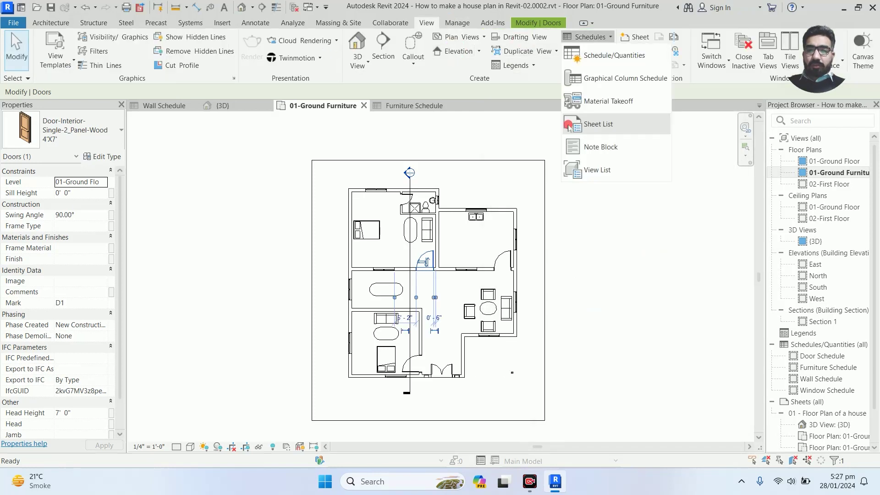
pyautogui.click(573, 135)
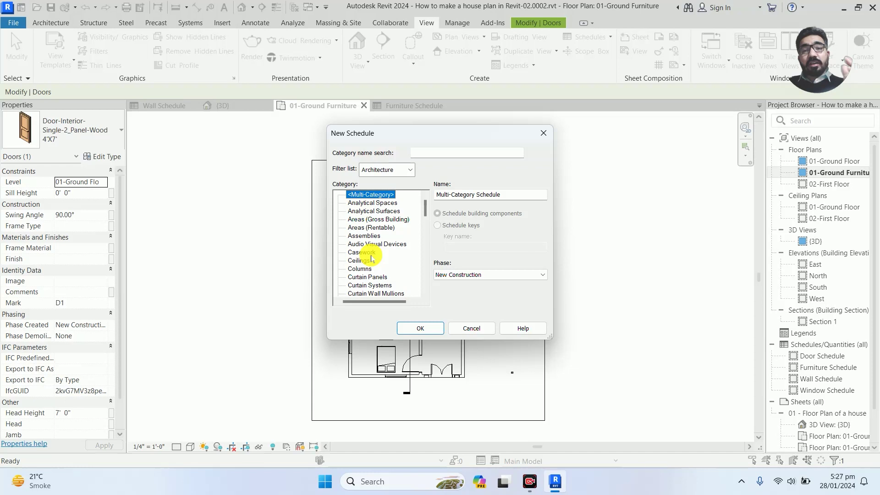
pyautogui.scroll(-2, 371, 259)
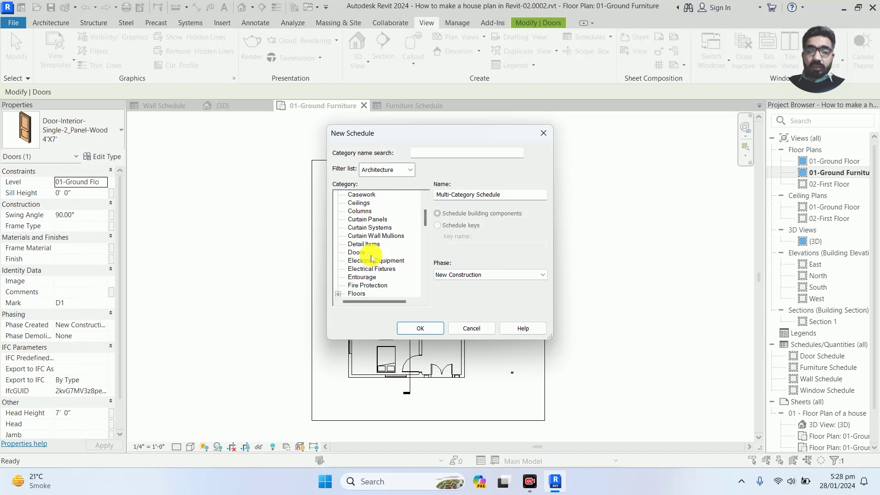
pyautogui.click(367, 252)
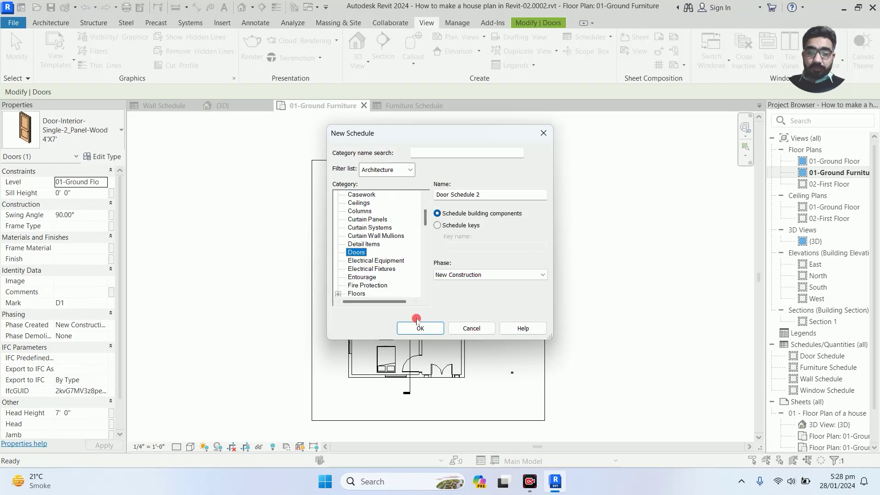
pyautogui.click(417, 322)
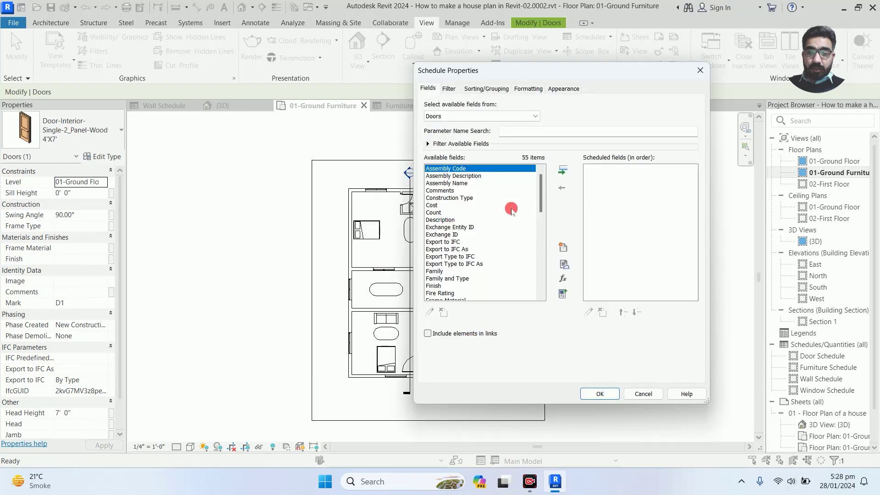
# - Add the Family and Type and Cost fields to the door schedule, ordered with Cost last, and generate the schedule
pyautogui.click(431, 205)
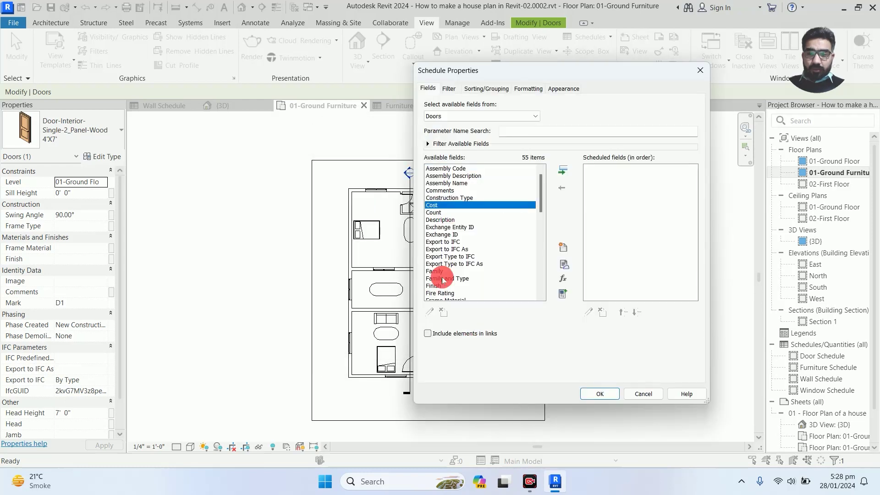
pyautogui.keyDown('ctrl'); pyautogui.click(442, 279); pyautogui.keyUp('ctrl')
pyautogui.click(564, 170)
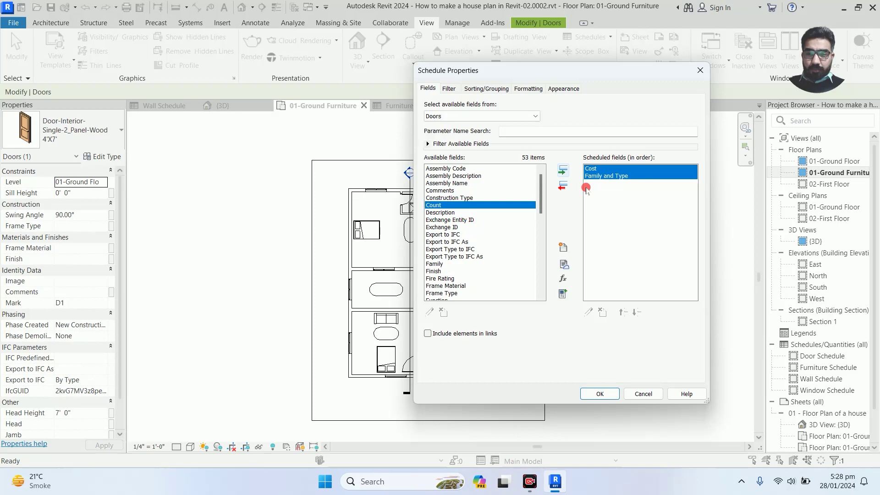
pyautogui.click(590, 168)
pyautogui.click(637, 312)
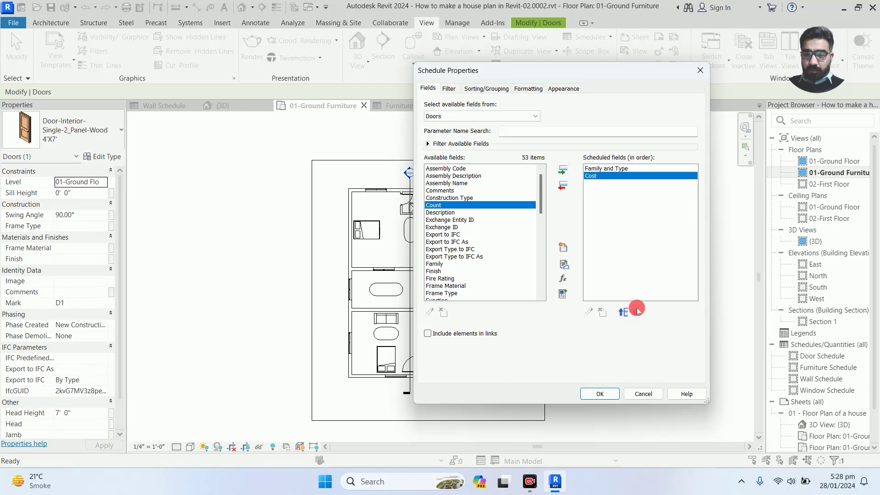
pyautogui.click(599, 395)
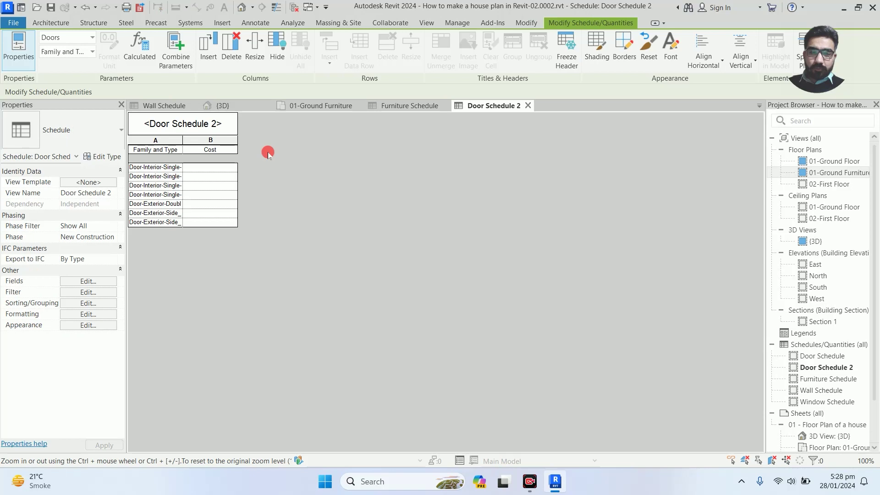
# - Widen the Family and Type column and set the cost of the 4'X7' interior door type to 18000 for all its elements
pyautogui.keyDown('ctrl'); pyautogui.scroll(2, 268, 154); pyautogui.keyUp('ctrl')
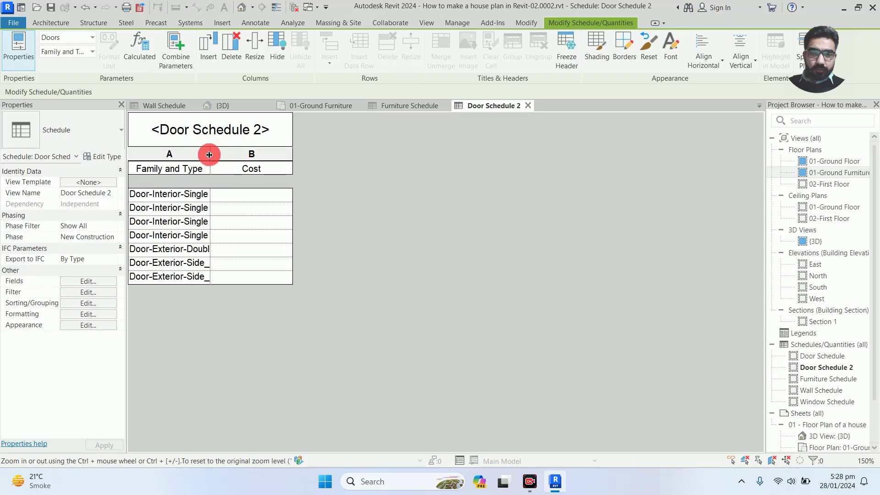
pyautogui.moveTo(209, 154); pyautogui.dragTo(333, 153)
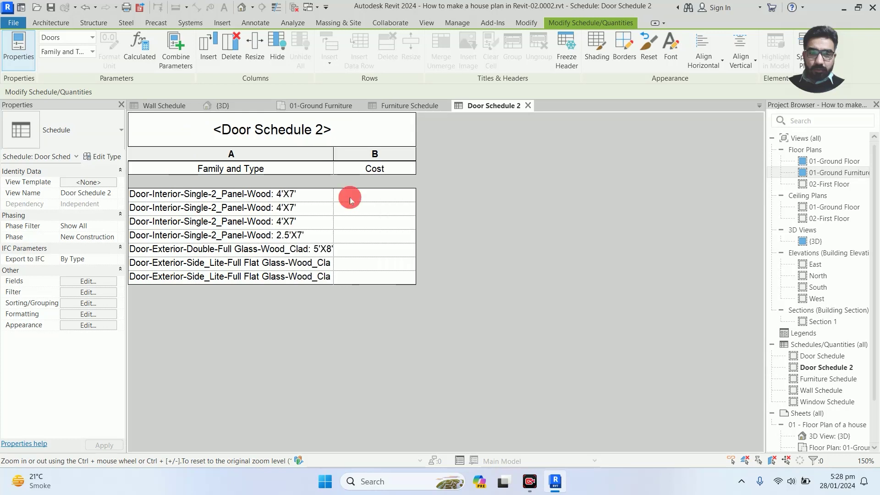
pyautogui.click(350, 197)
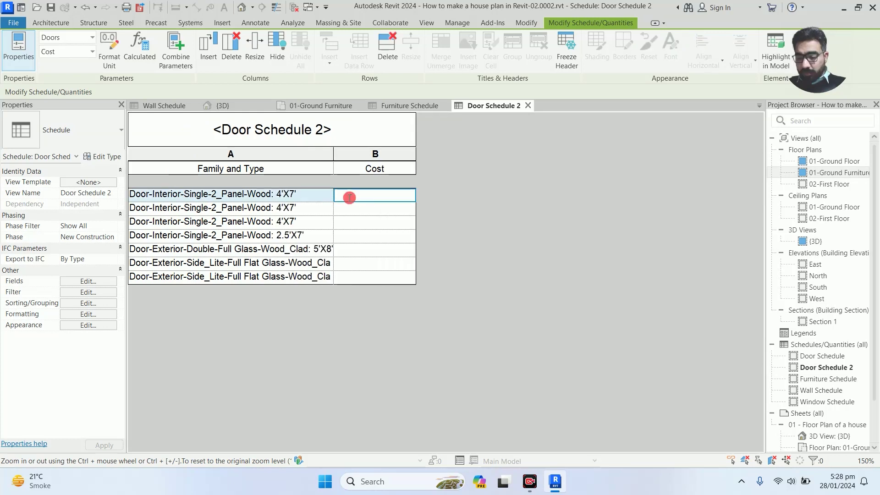
pyautogui.write('18000')
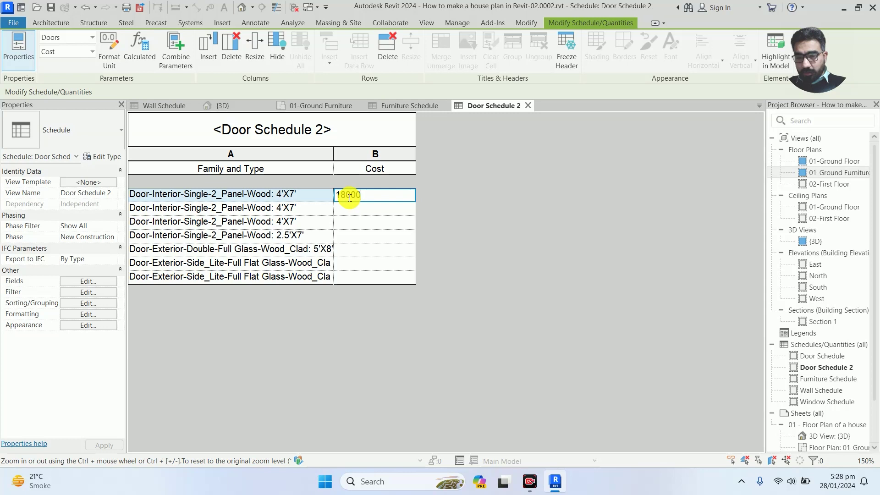
pyautogui.press('Return')
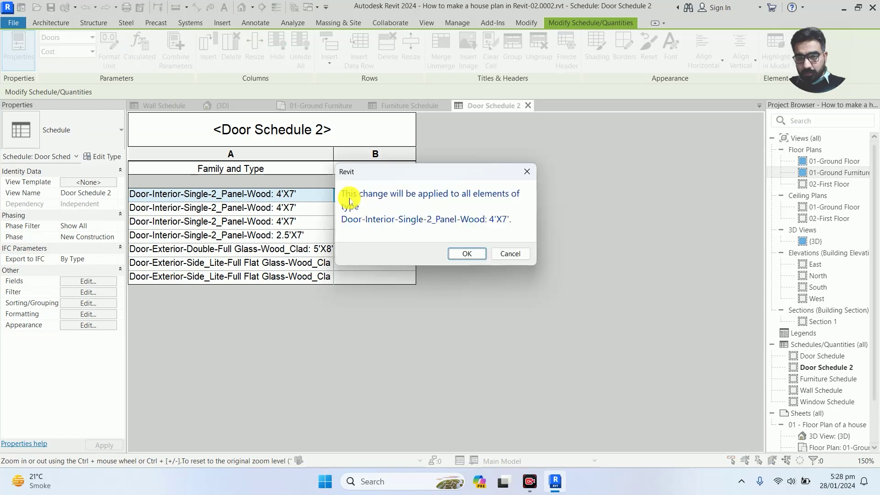
pyautogui.press('Return')
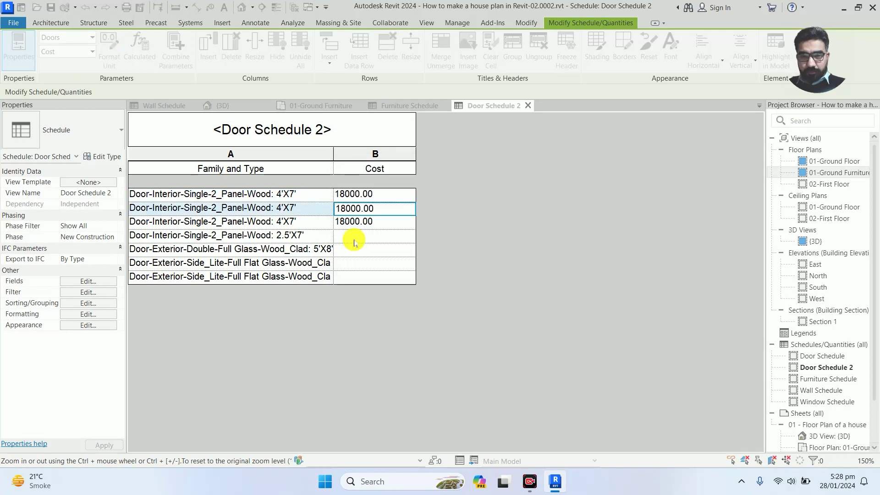
# - Set the cost of the 2.5'X7' interior single door type to 13000 and apply it to all its elements
pyautogui.click(355, 235)
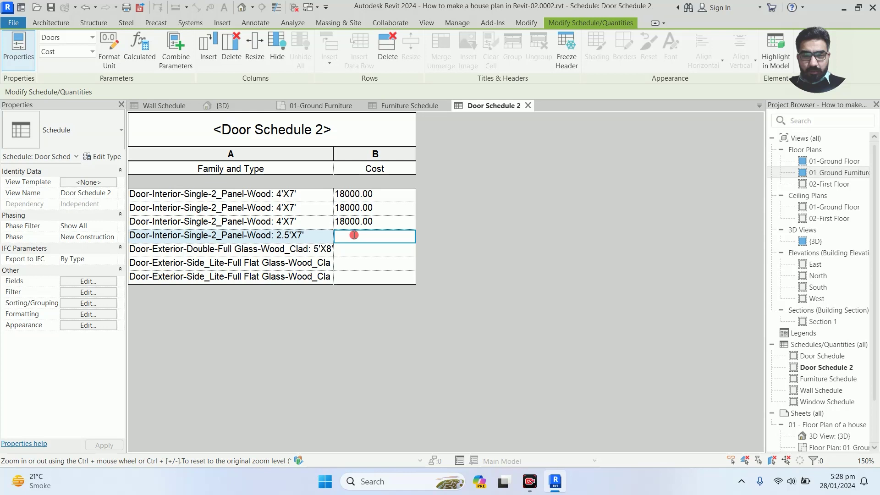
pyautogui.write('1')
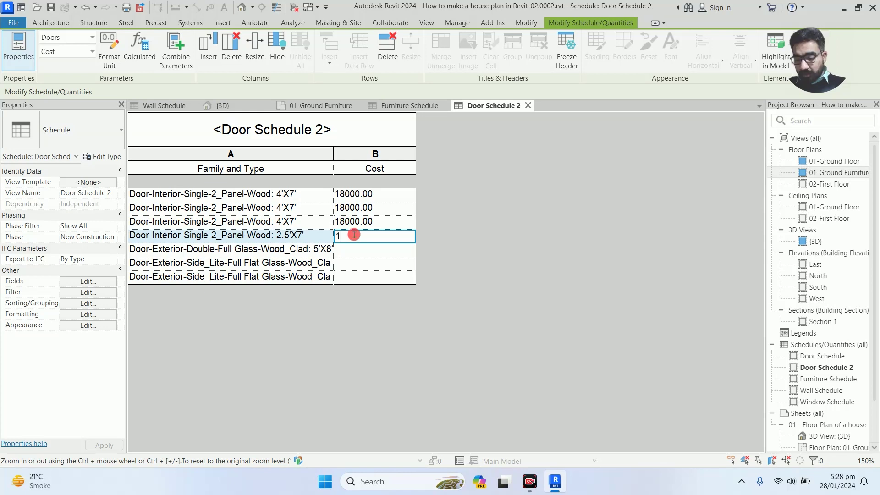
pyautogui.press('Return')
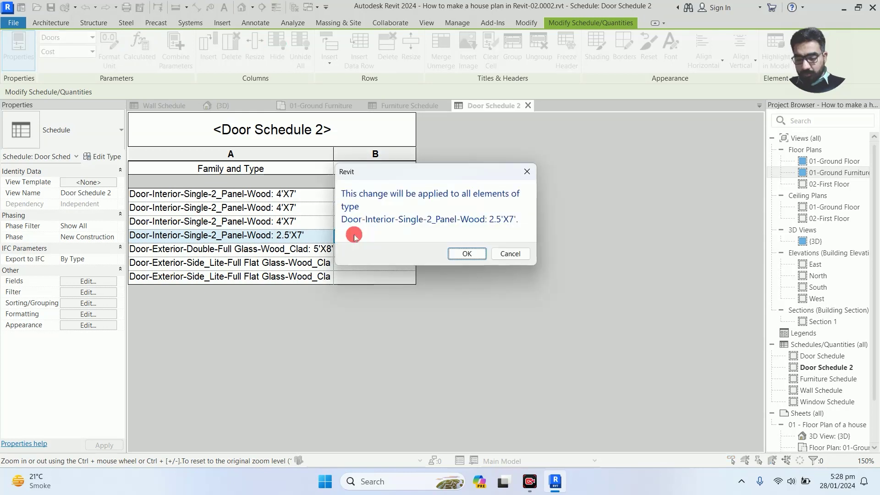
pyautogui.press('Return')
# - Widen the Family and Type column slightly more and set the 5'X8' exterior double glass door type's cost to 35000
pyautogui.click(352, 250)
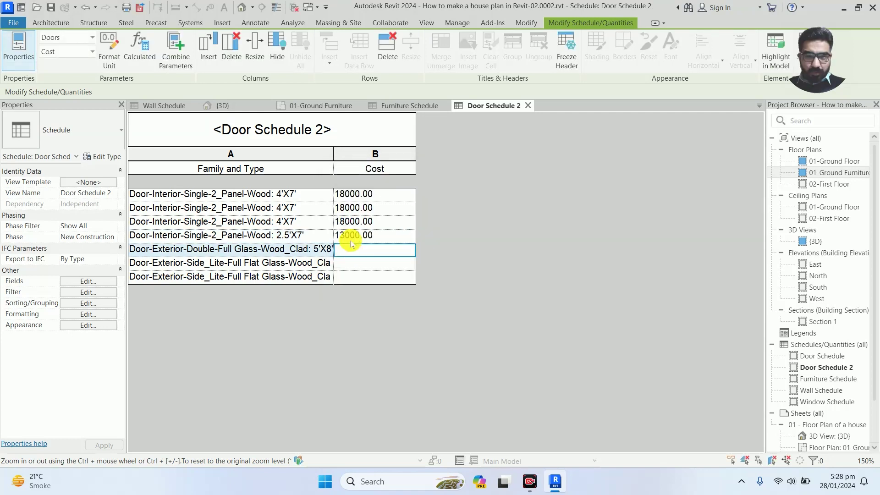
pyautogui.click(334, 153)
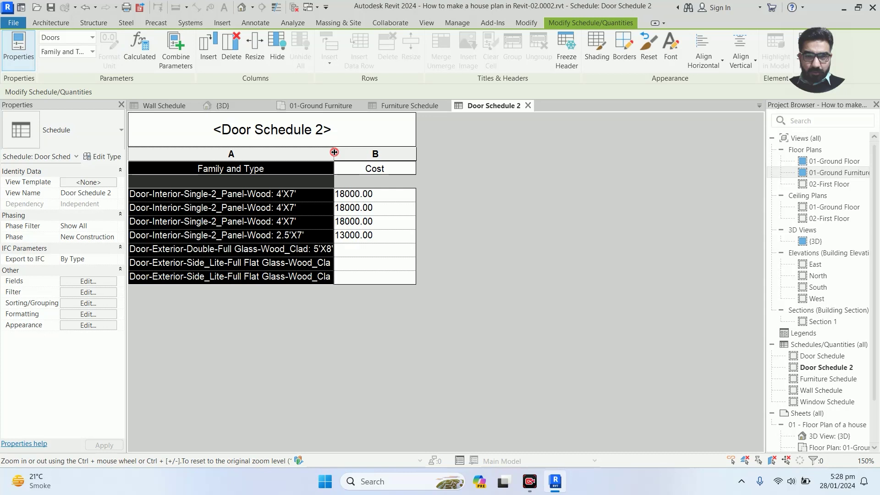
pyautogui.moveTo(334, 152); pyautogui.dragTo(350, 153)
pyautogui.click(368, 251)
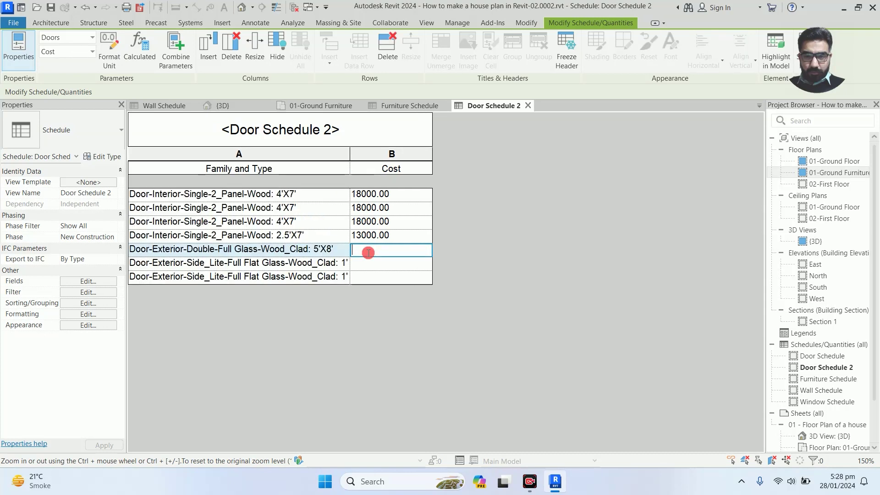
pyautogui.write('35')
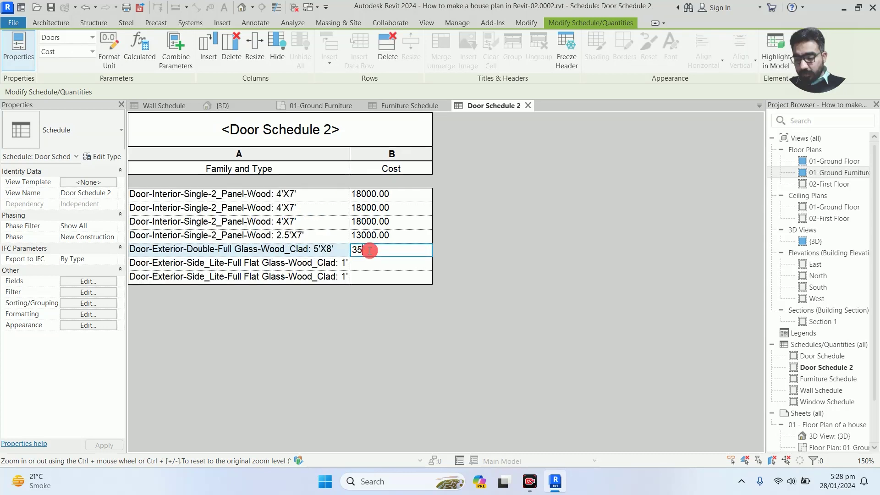
pyautogui.click(433, 258)
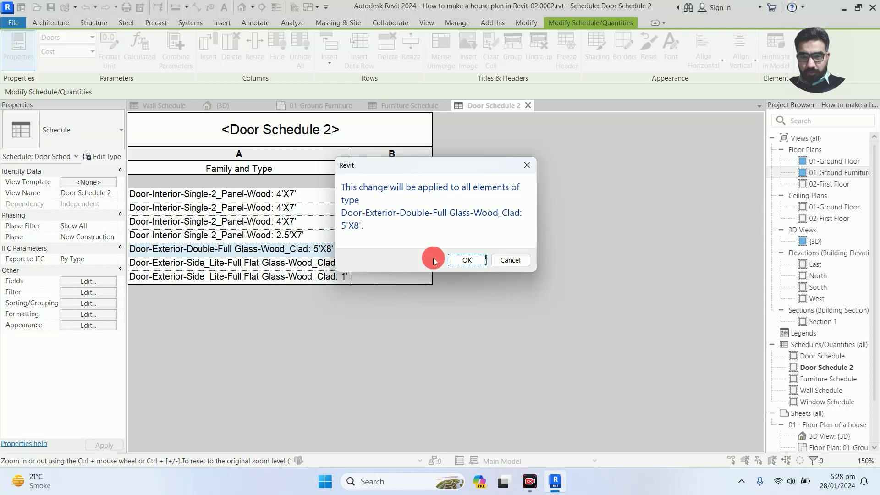
pyautogui.press('Return')
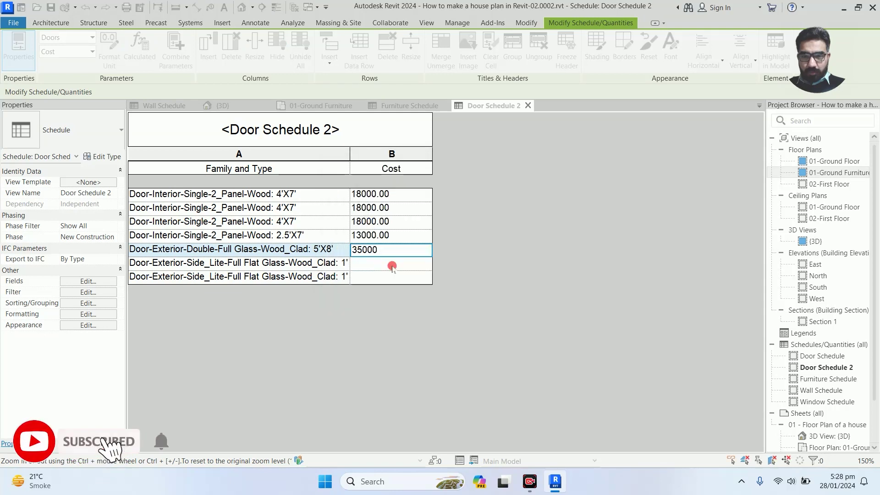
# - Set the cost of the Door-Exterior-Side_Lite full flat glass type to 12000 for all its elements
pyautogui.click(392, 266)
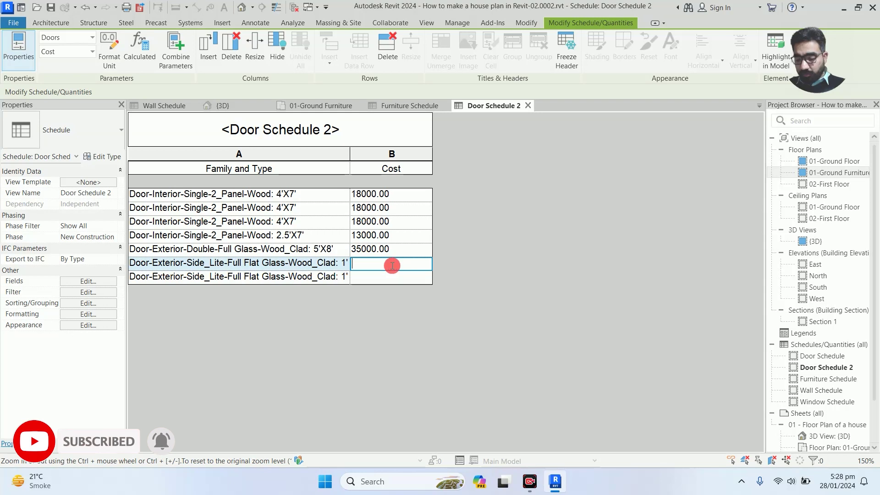
pyautogui.write('12')
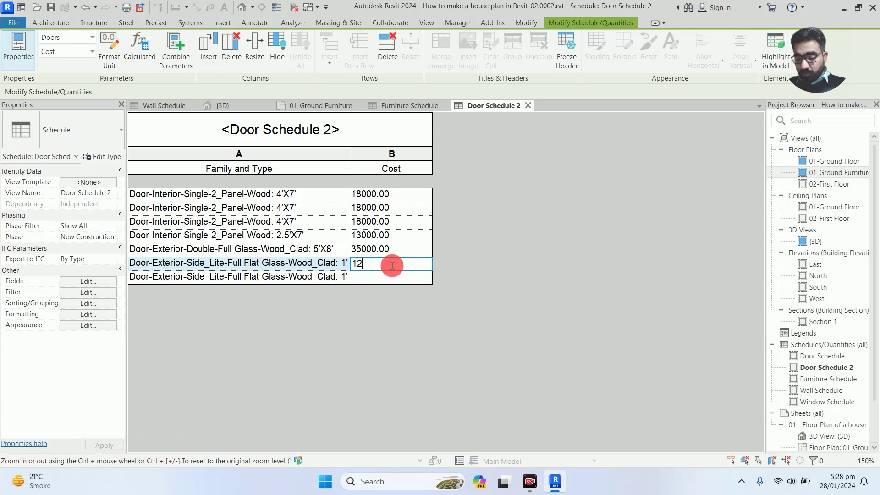
pyautogui.press('Return')
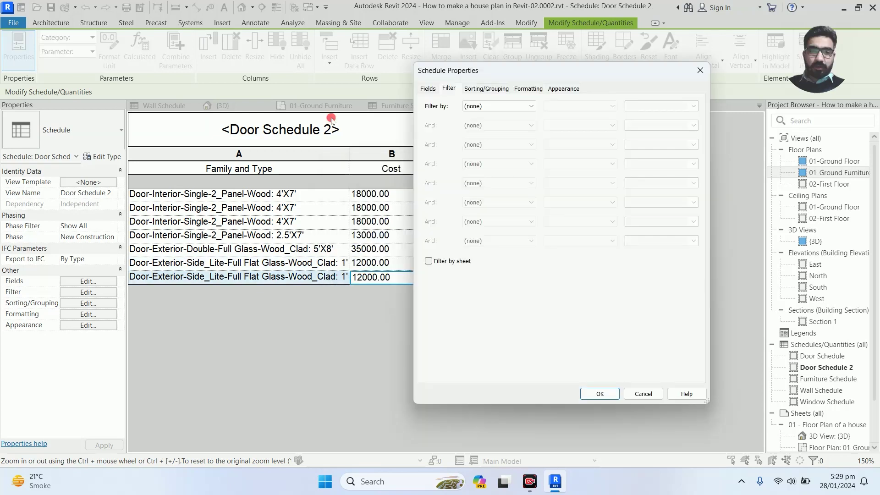
# - Enable grand totals for the door schedule with the Totals only option, keeping every instance itemized
pyautogui.click(487, 88)
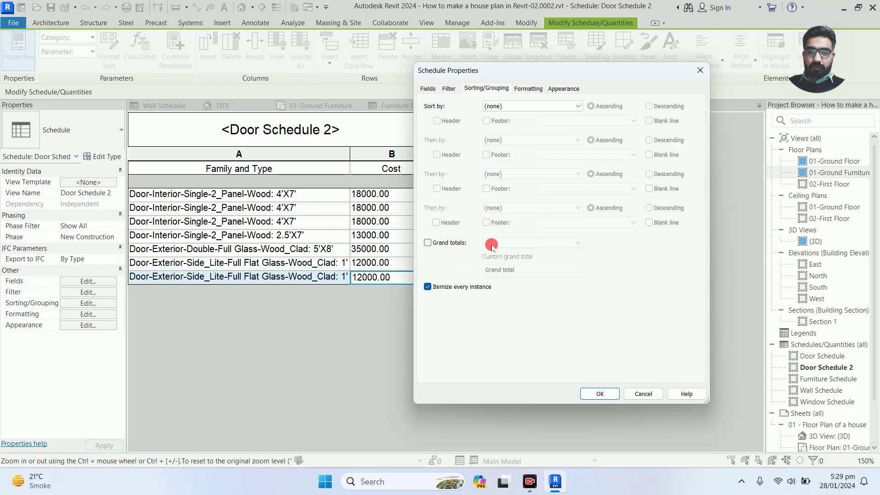
pyautogui.click(493, 244)
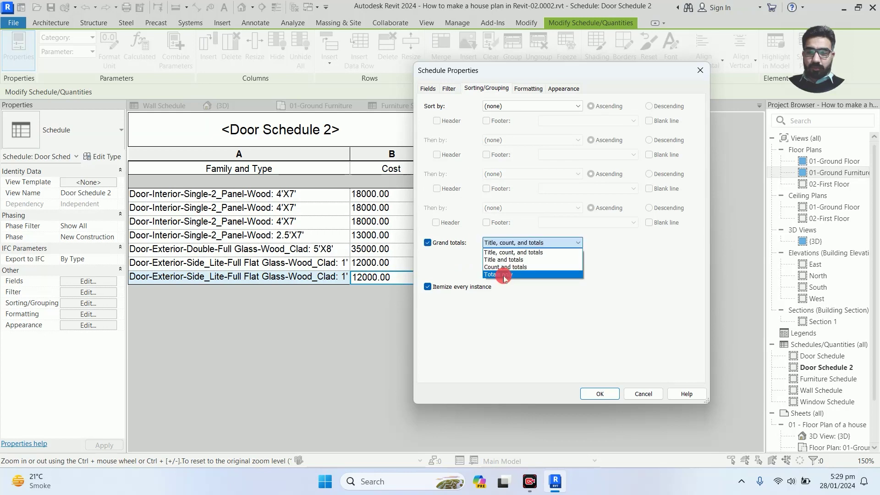
pyautogui.click(505, 275)
# - Center-align the Family and Type and Cost fields, set Cost to calculate totals, and apply the door schedule properties
pyautogui.click(528, 89)
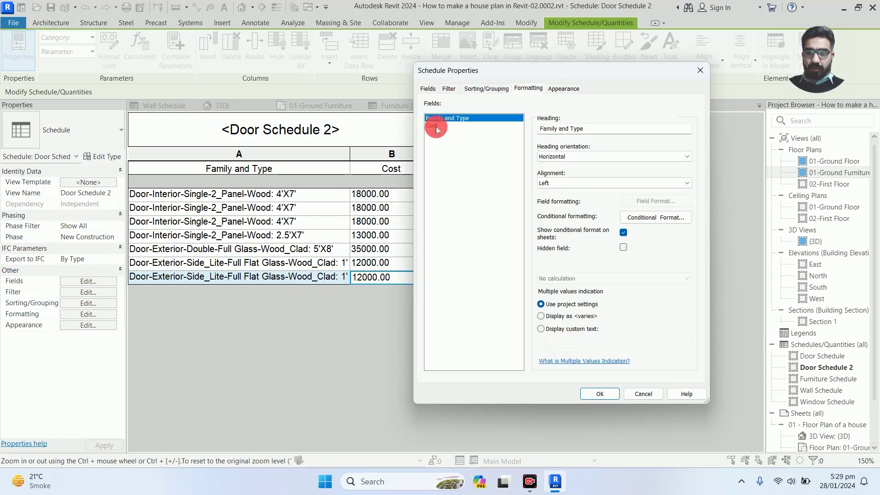
pyautogui.keyDown('shift'); pyautogui.click(434, 126); pyautogui.keyUp('shift')
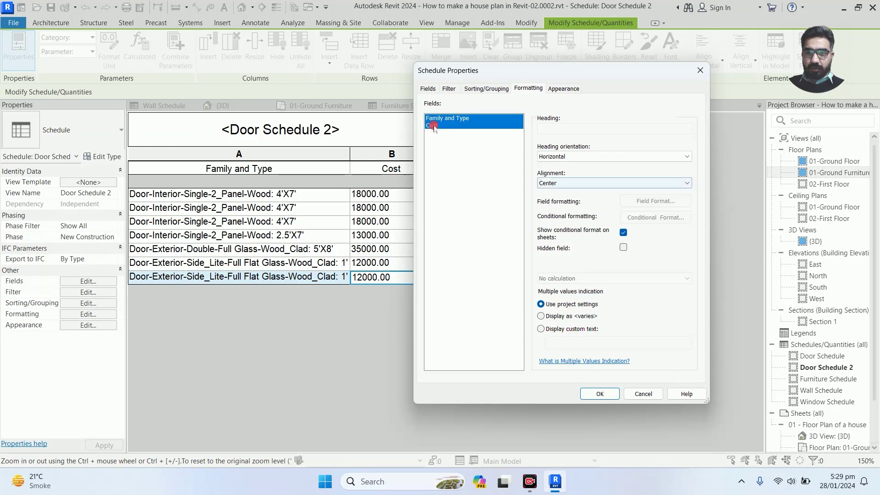
pyautogui.click(433, 126)
pyautogui.click(580, 278)
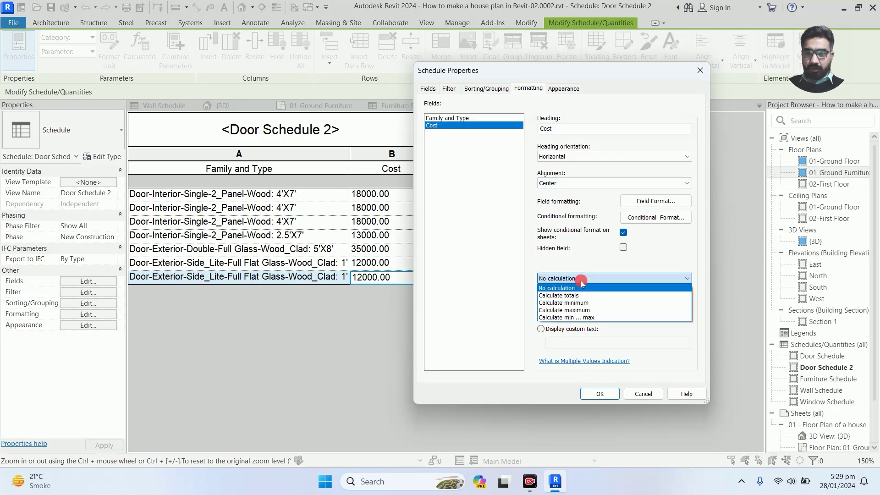
pyautogui.click(585, 296)
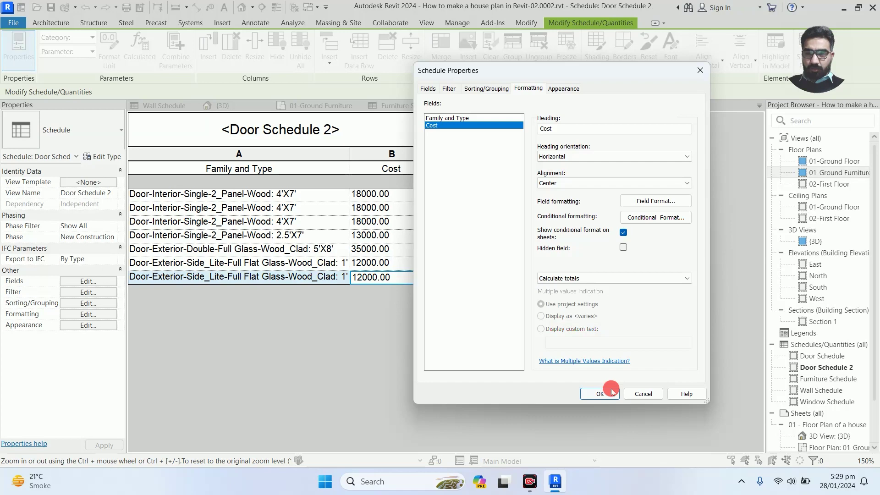
pyautogui.click(600, 394)
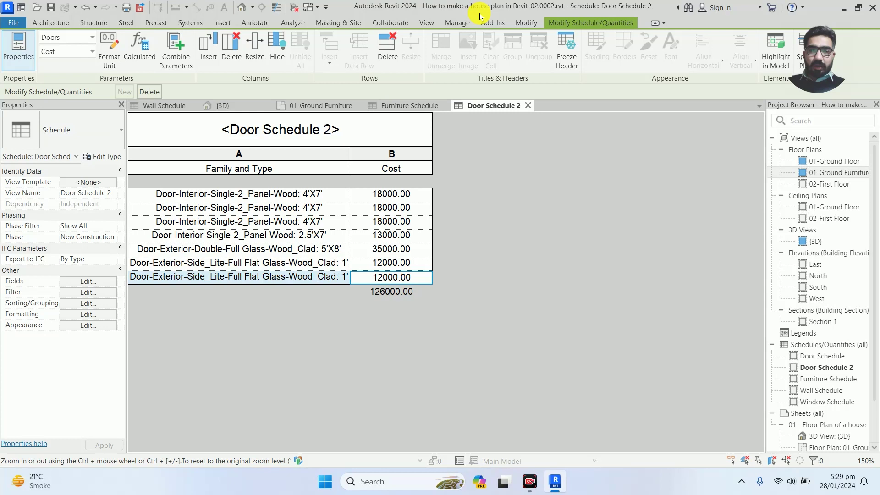
# - Create a new building component schedule for the Windows category
pyautogui.click(427, 23)
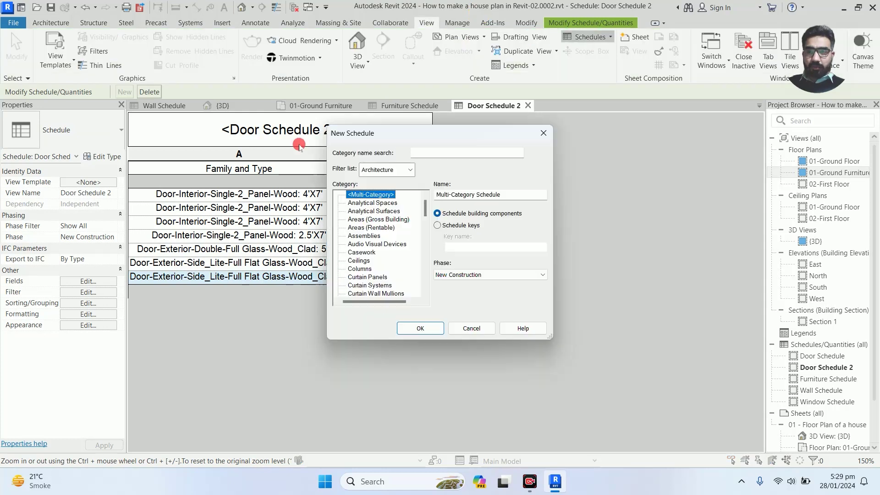
pyautogui.scroll(-10, 384, 239)
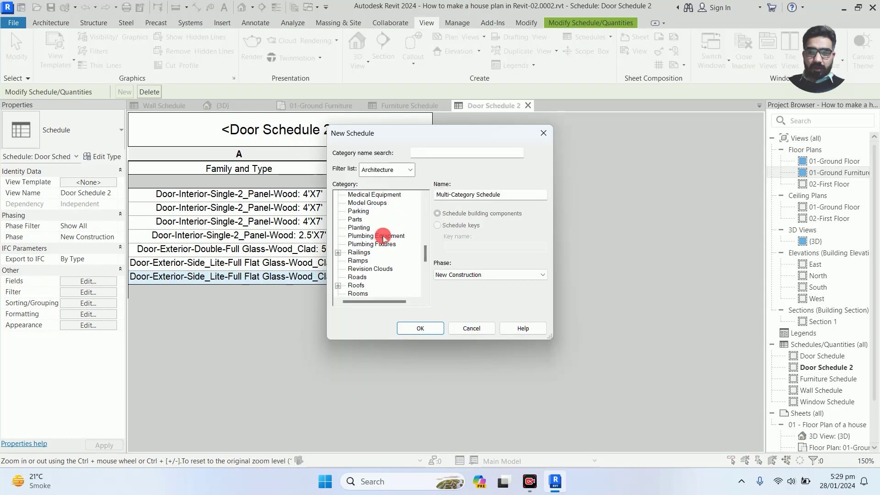
pyautogui.scroll(-7, 383, 238)
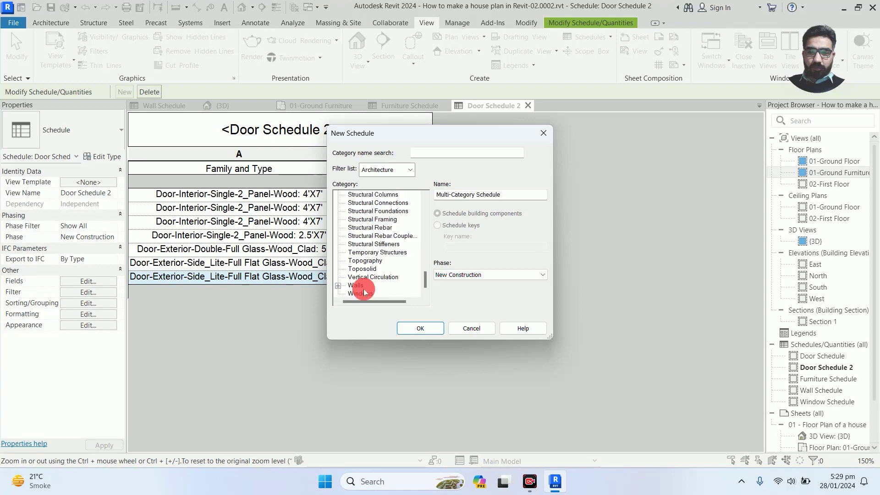
pyautogui.doubleClick(364, 292)
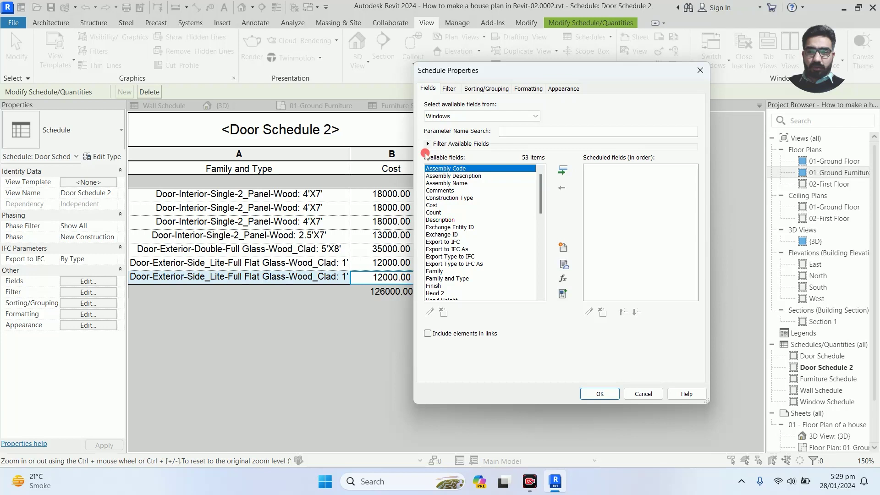
# - Add the Family and Type and Cost fields to the window schedule, with Family and Type placed first
pyautogui.click(432, 205)
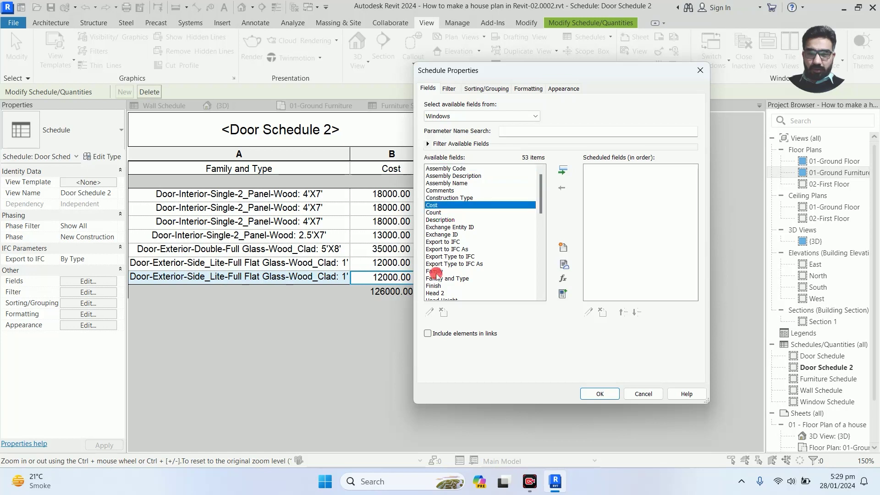
pyautogui.keyDown('ctrl'); pyautogui.click(447, 278); pyautogui.keyUp('ctrl')
pyautogui.click(563, 170)
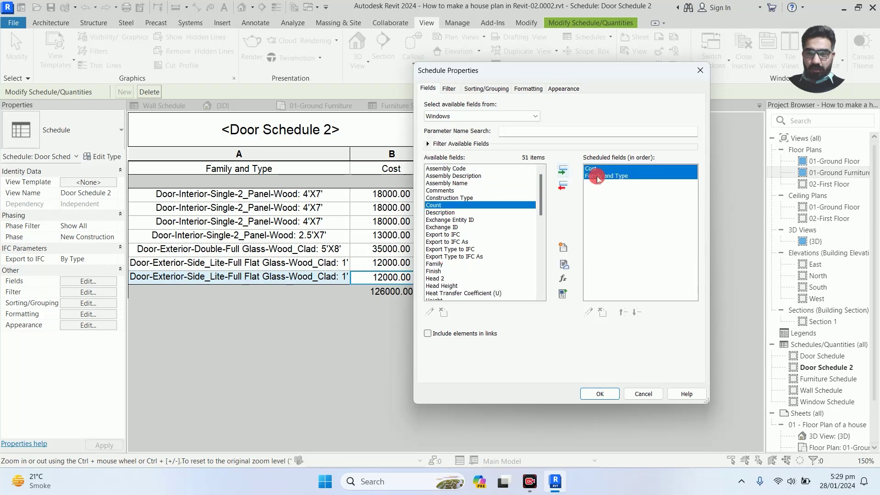
pyautogui.moveTo(597, 179); pyautogui.dragTo(598, 170)
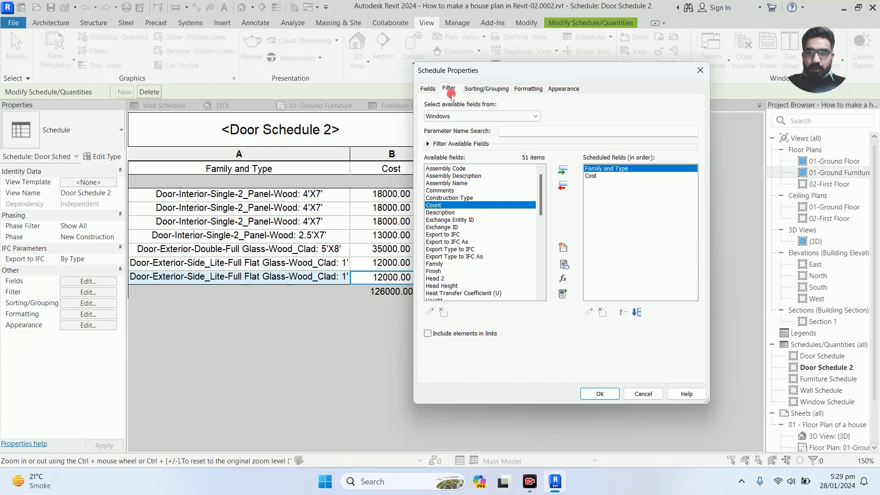
# - Enable grand totals for the window schedule with the Totals only option
pyautogui.click(486, 89)
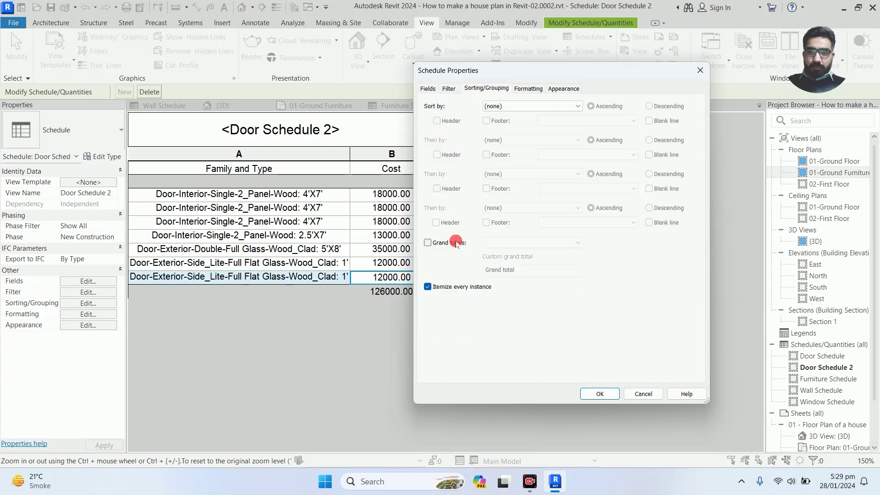
pyautogui.click(456, 243)
pyautogui.click(500, 243)
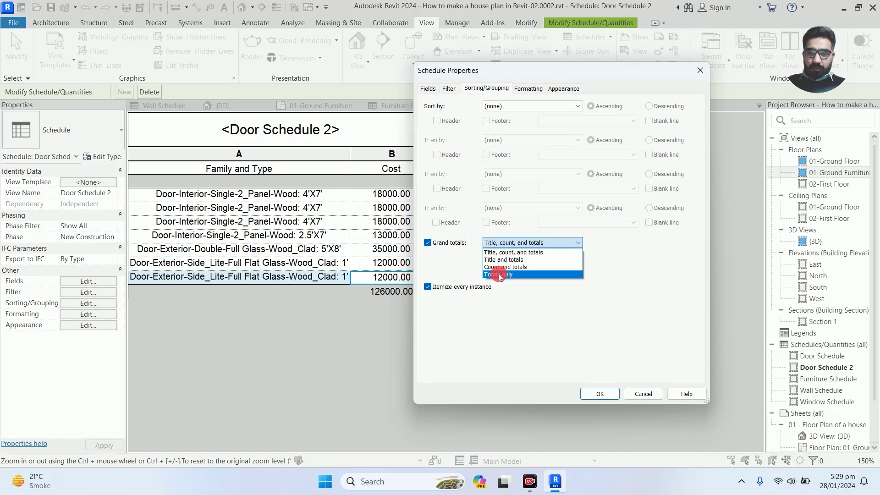
pyautogui.click(500, 275)
# - Center-align the Family and Type and Cost fields, set Cost to calculate totals, and apply the window schedule properties
pyautogui.click(528, 88)
pyautogui.click(564, 183)
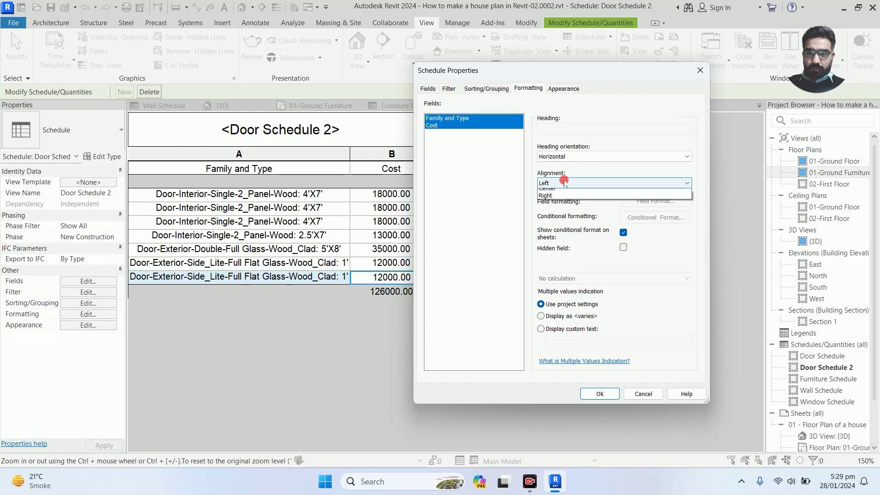
pyautogui.click(565, 189)
pyautogui.click(433, 126)
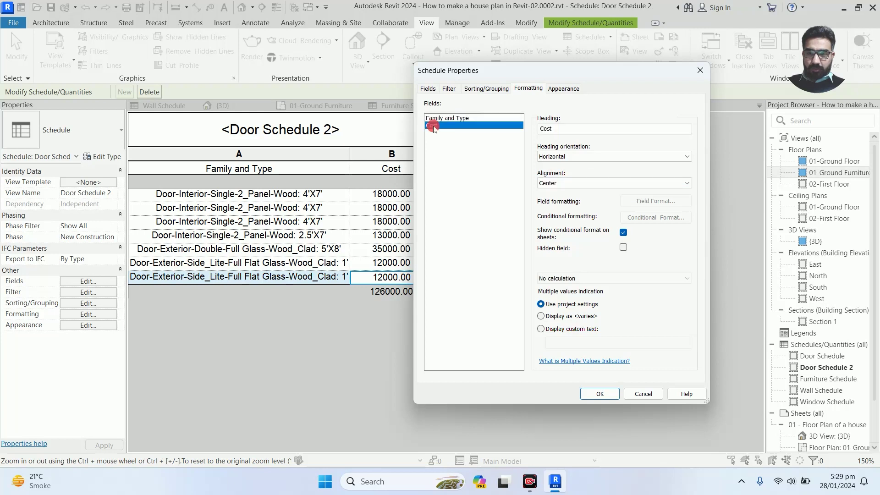
pyautogui.click(568, 278)
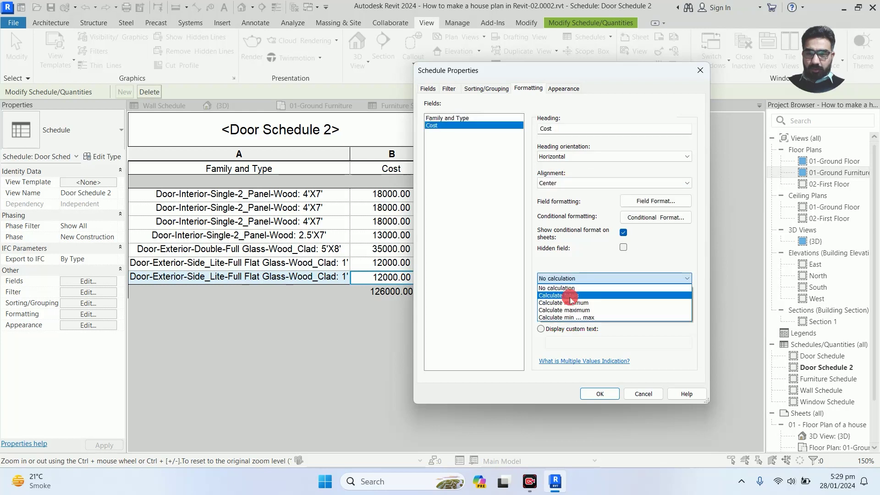
pyautogui.click(559, 295)
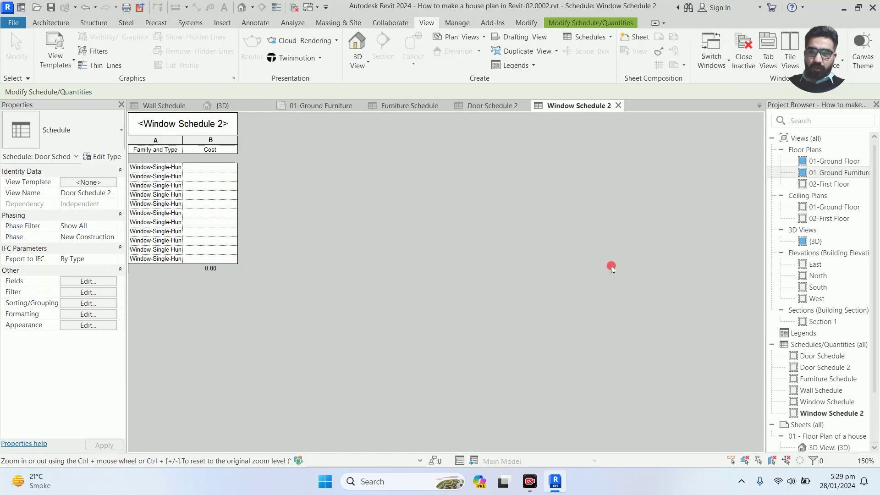
# - Widen the Family and Type column and set the 60" x 52" single-hung double window type's cost to 18000 for all its elements
pyautogui.click(181, 138)
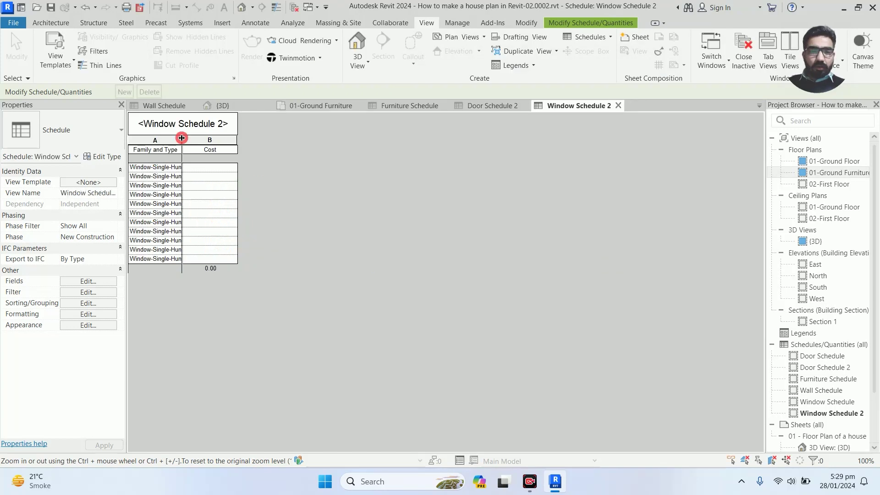
pyautogui.moveTo(181, 138); pyautogui.dragTo(271, 139)
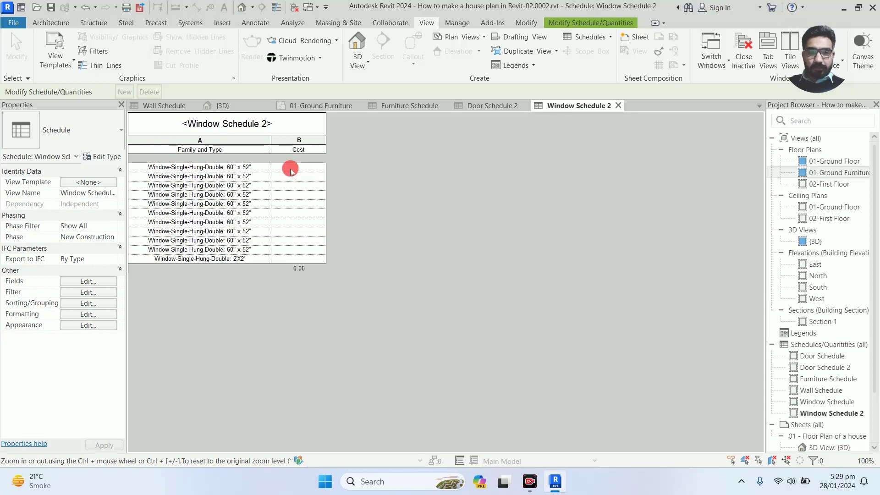
pyautogui.click(282, 169)
pyautogui.click(282, 171)
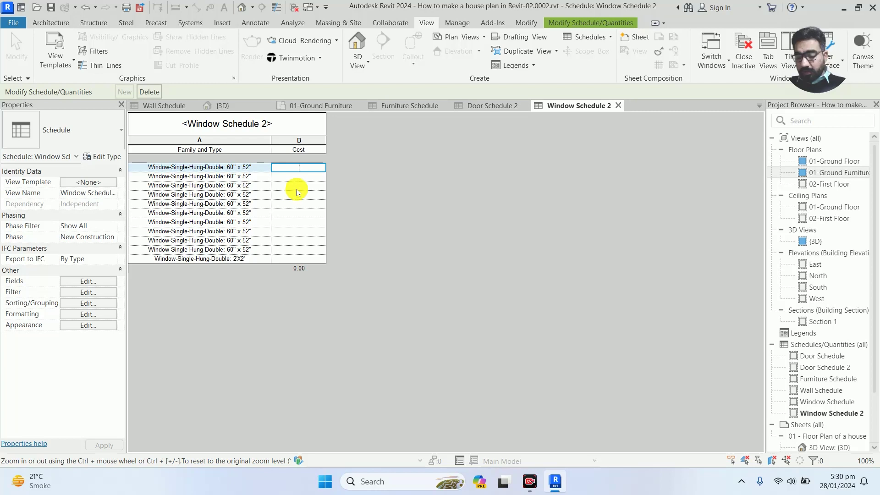
pyautogui.write('18')
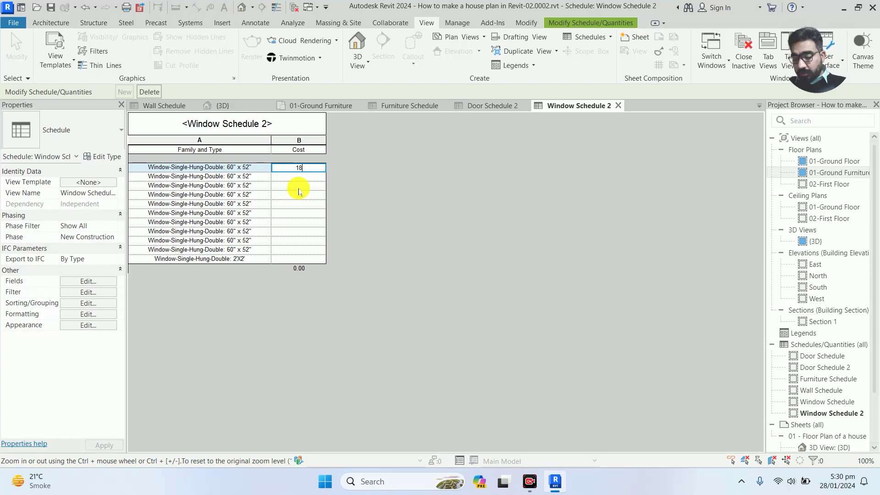
pyautogui.write('000')
pyautogui.press('Return')
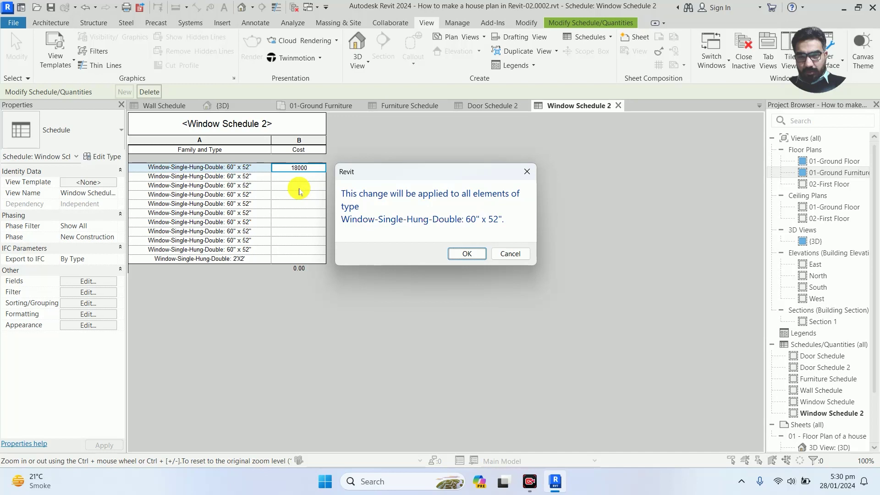
pyautogui.press('Return')
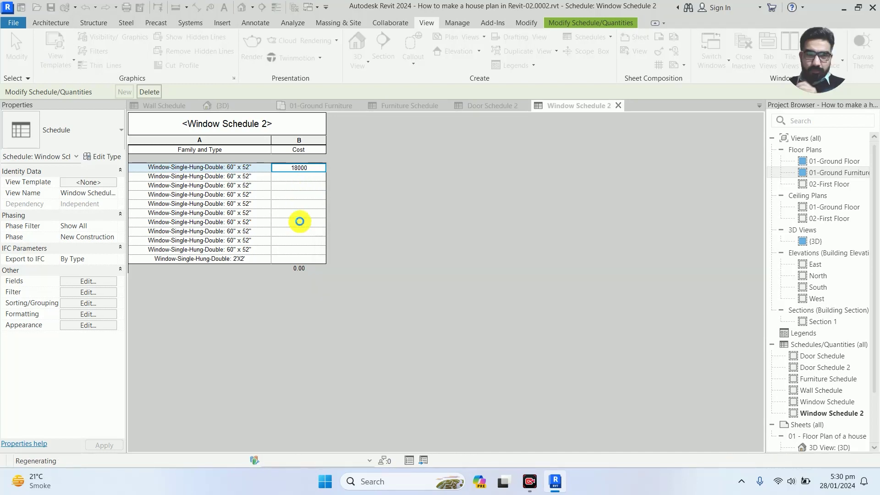
# - Set the cost of the 2'X2' single-hung double window type to 6000 for all its elements
pyautogui.click(294, 258)
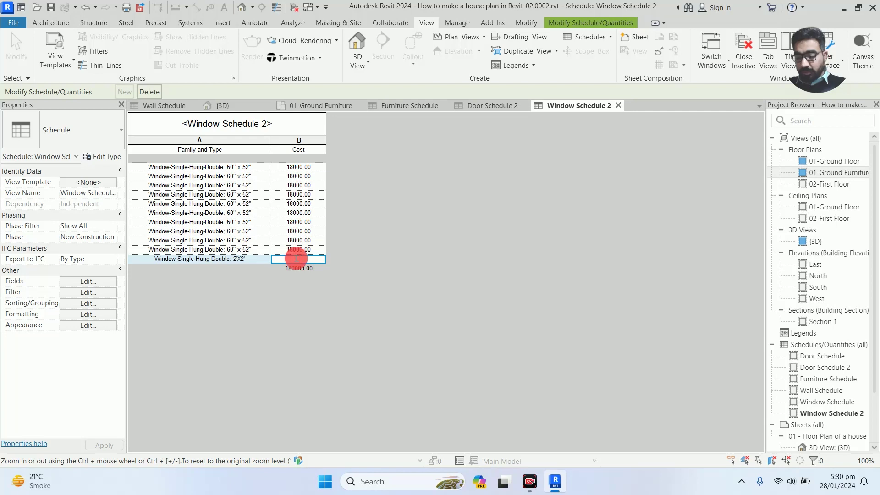
pyautogui.write('6000')
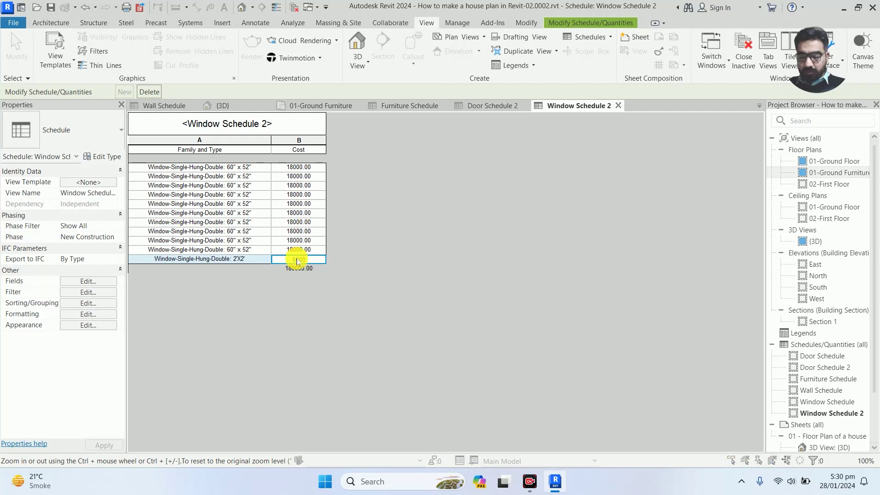
pyautogui.click(414, 265)
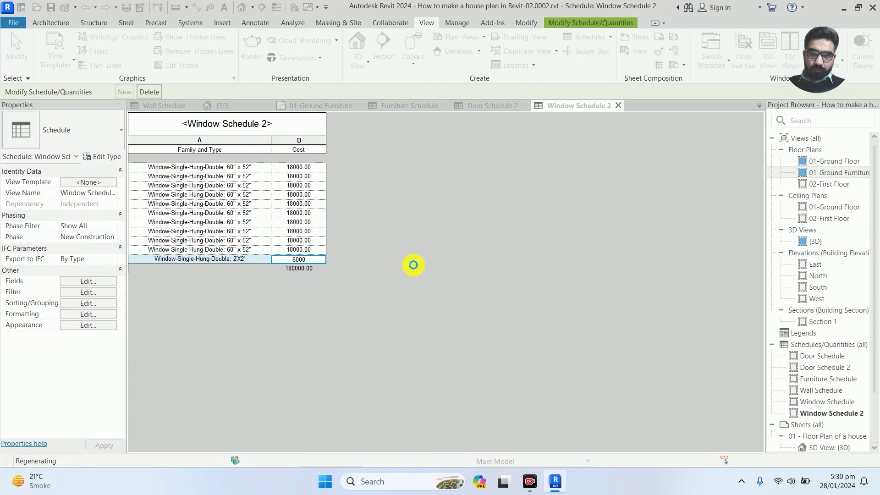
# - Switch to the Furniture Schedule and change its title to Bed Costing
pyautogui.click(383, 108)
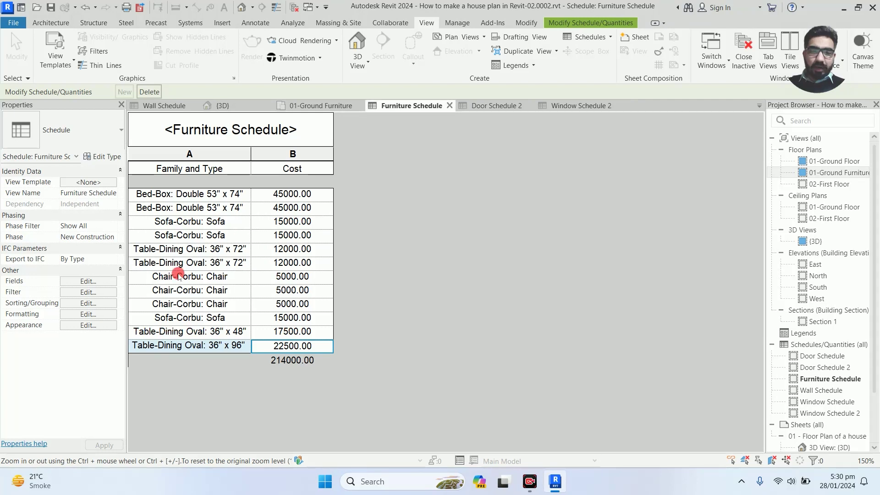
pyautogui.click(226, 126)
pyautogui.write('B')
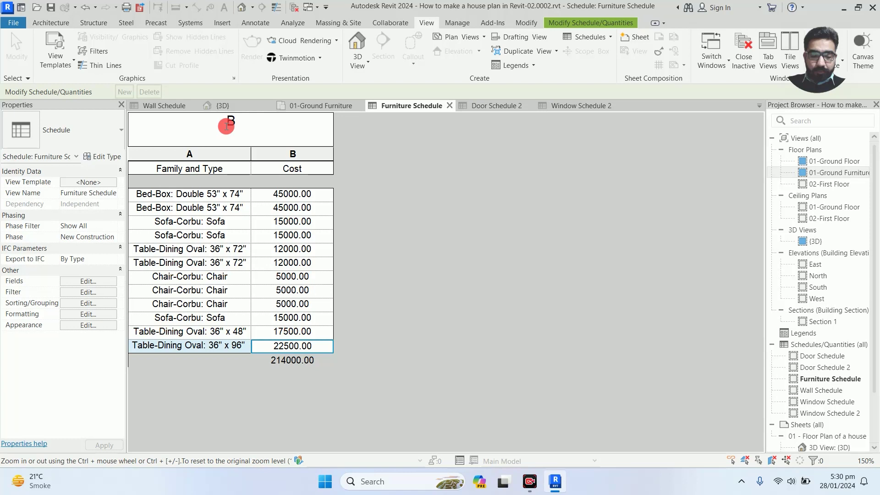
pyautogui.write('ed C')
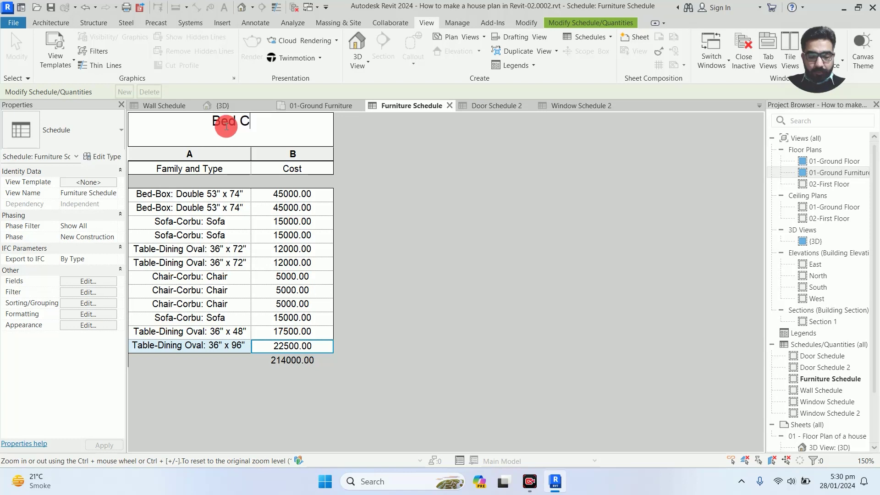
pyautogui.write('osting')
# - Change the title of Door Schedule 2 to Door Costing
pyautogui.click(279, 132)
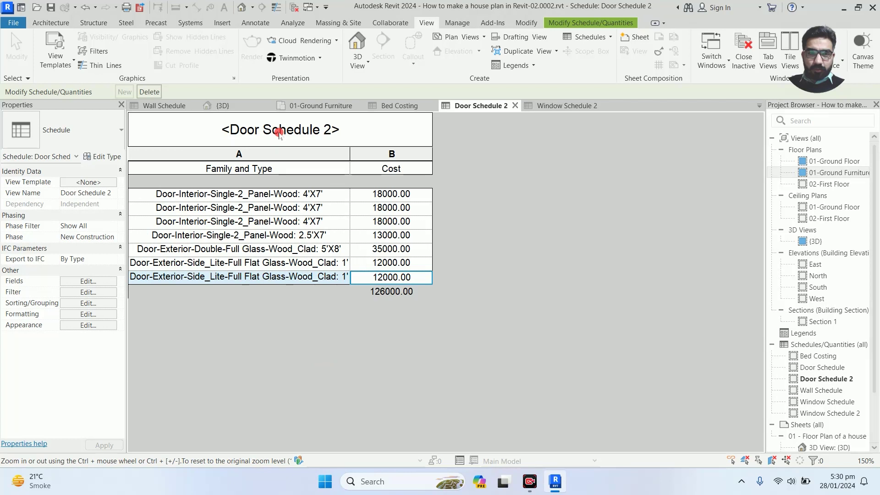
pyautogui.click(328, 122)
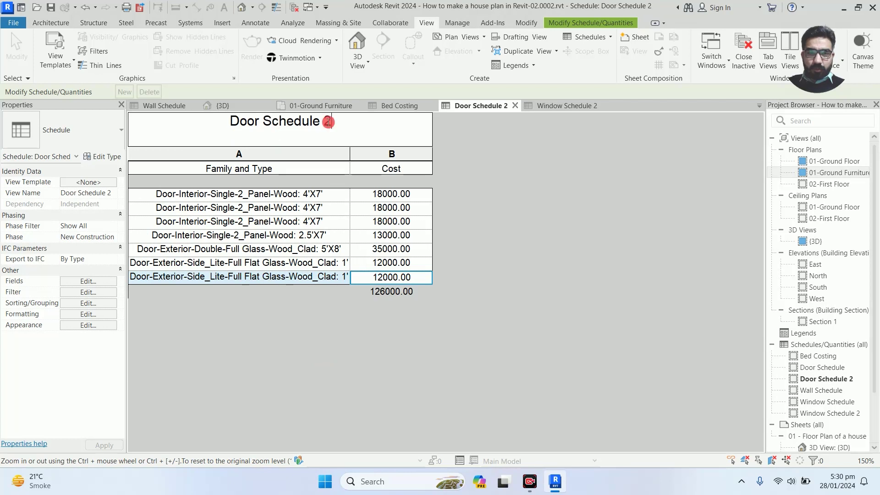
pyautogui.moveTo(329, 122); pyautogui.dragTo(267, 124)
pyautogui.write('C')
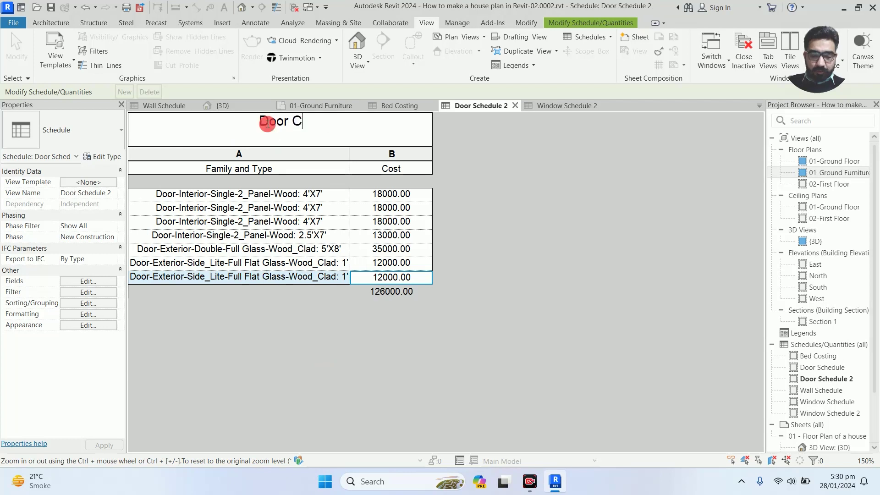
pyautogui.write('osting')
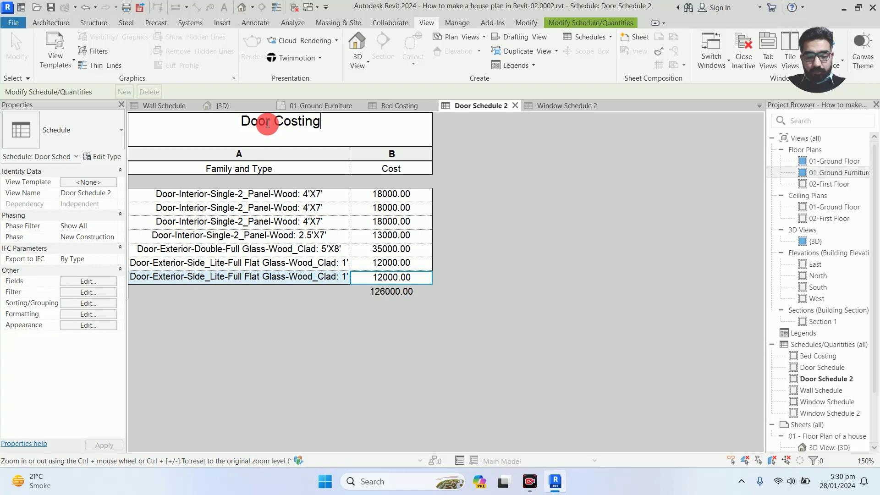
# - Switch to Window Schedule 2 and change its title to Window Costing
pyautogui.hotkey('ctrl', 'Tab')
pyautogui.click(258, 127)
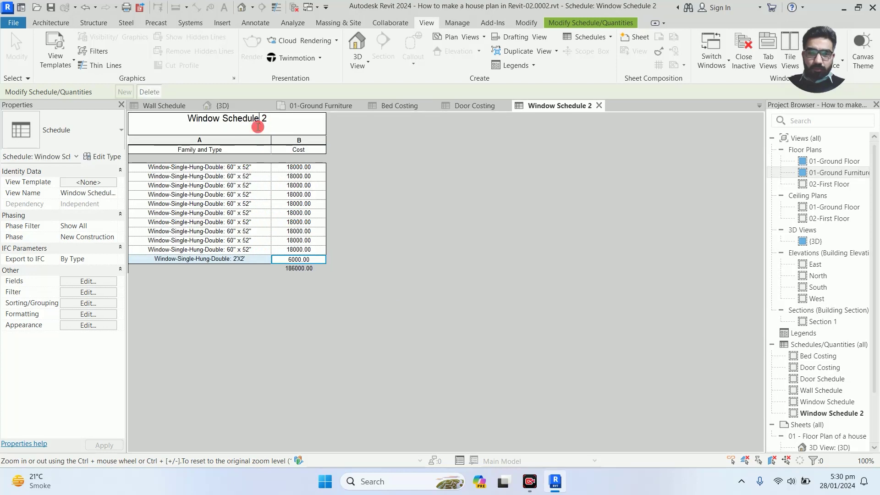
pyautogui.moveTo(269, 120); pyautogui.dragTo(228, 119)
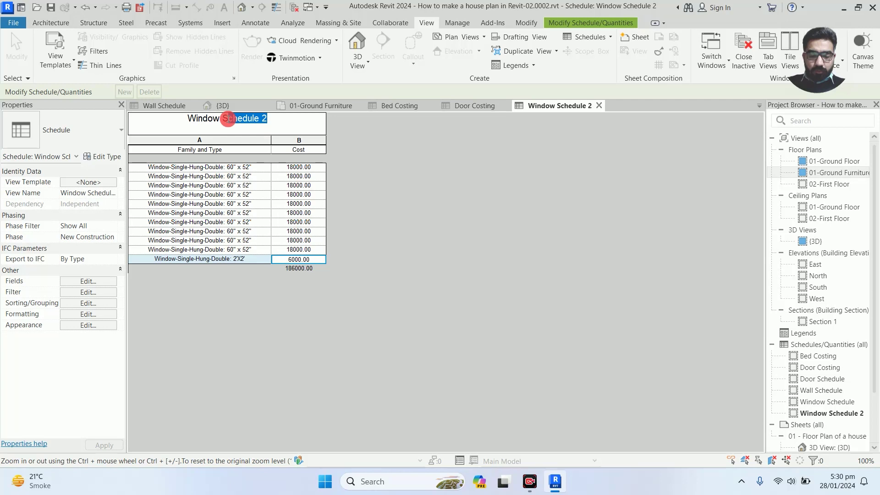
pyautogui.press('BackSpace')
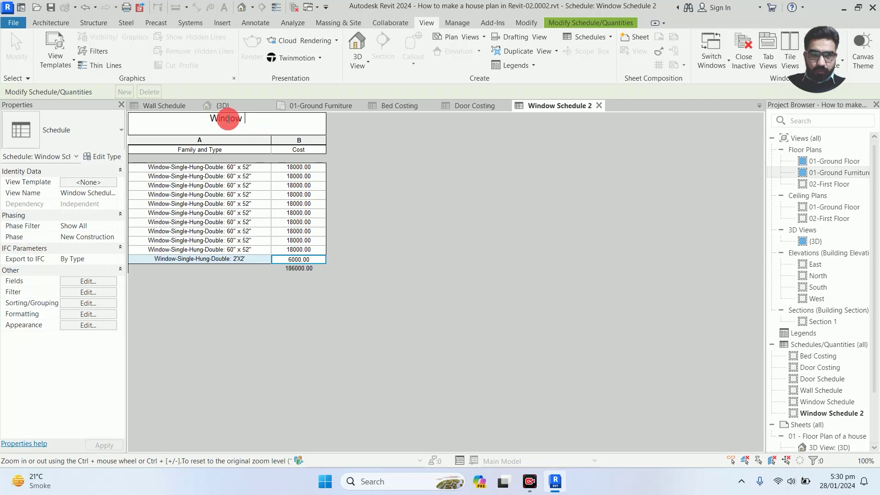
pyautogui.write('Costing')
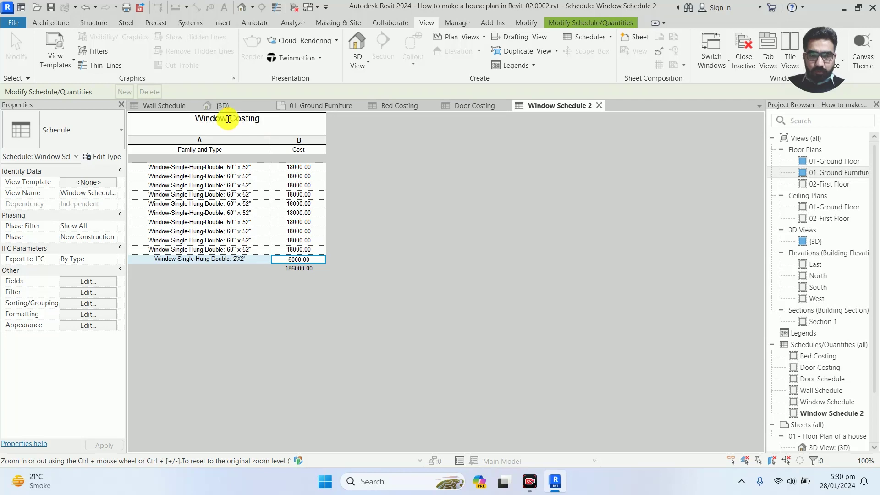
# - Switch to the Bed Costing schedule and select its title text for editing
pyautogui.click(385, 107)
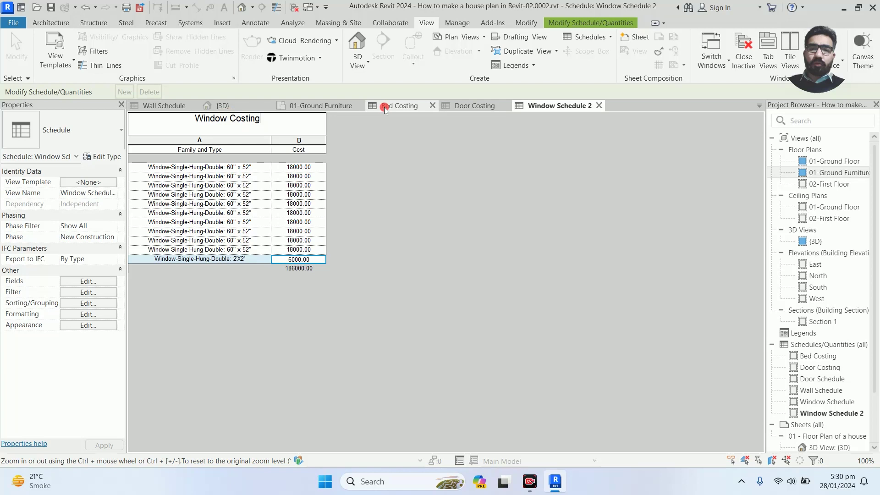
pyautogui.click(453, 107)
pyautogui.moveTo(186, 122); pyautogui.dragTo(217, 121)
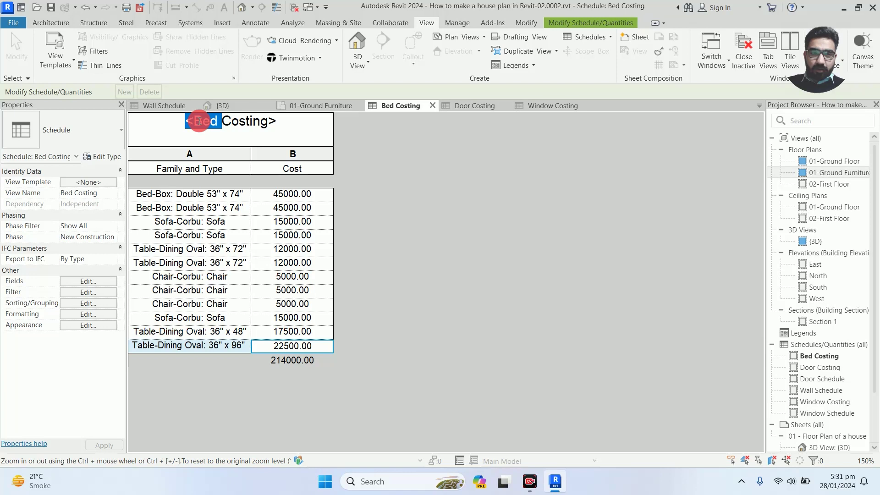
pyautogui.moveTo(199, 121); pyautogui.dragTo(218, 120)
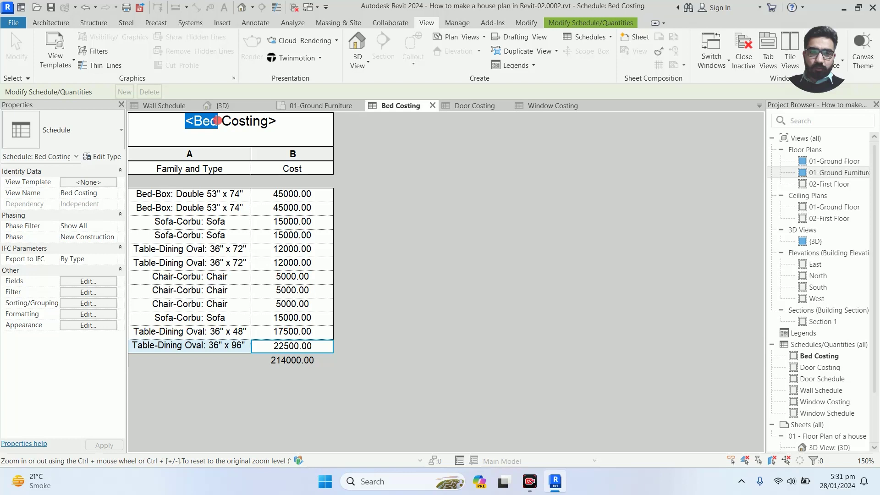
pyautogui.click(207, 132)
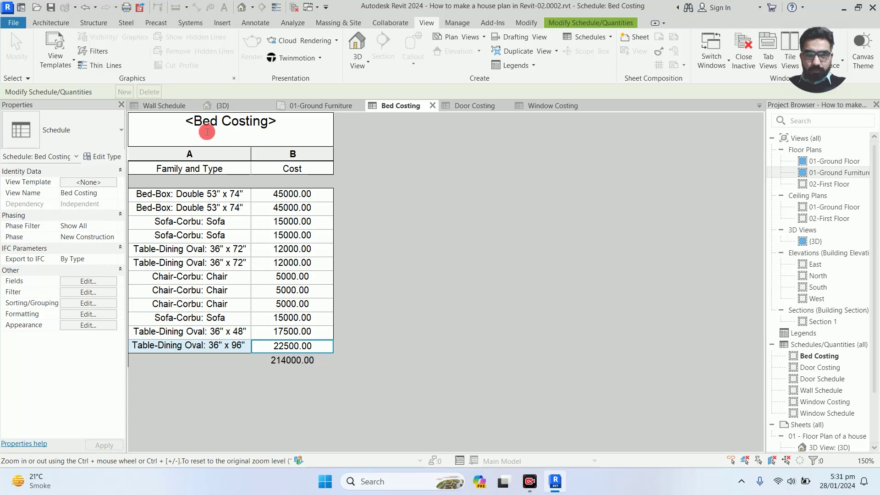
pyautogui.doubleClick(217, 123)
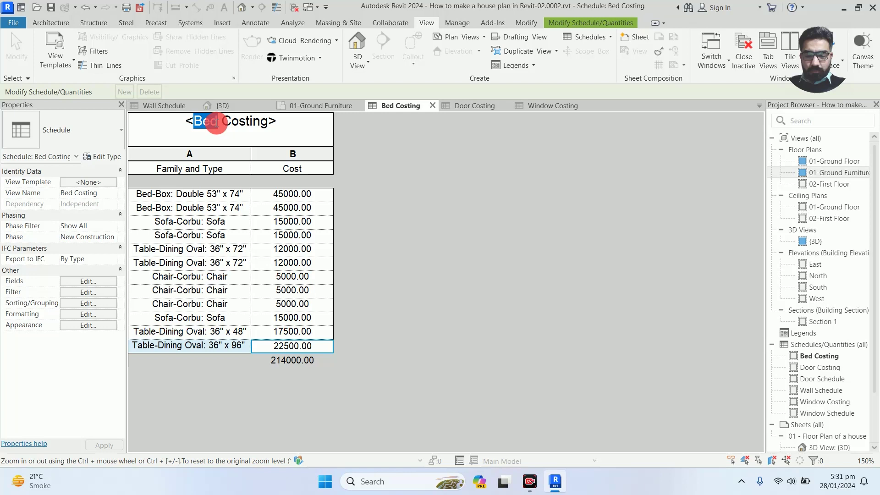
pyautogui.moveTo(217, 124); pyautogui.dragTo(297, 128)
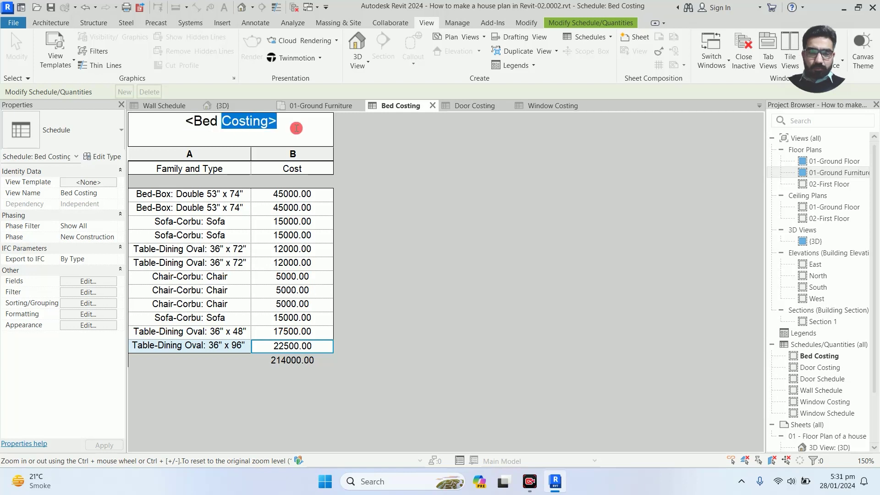
pyautogui.click(83, 281)
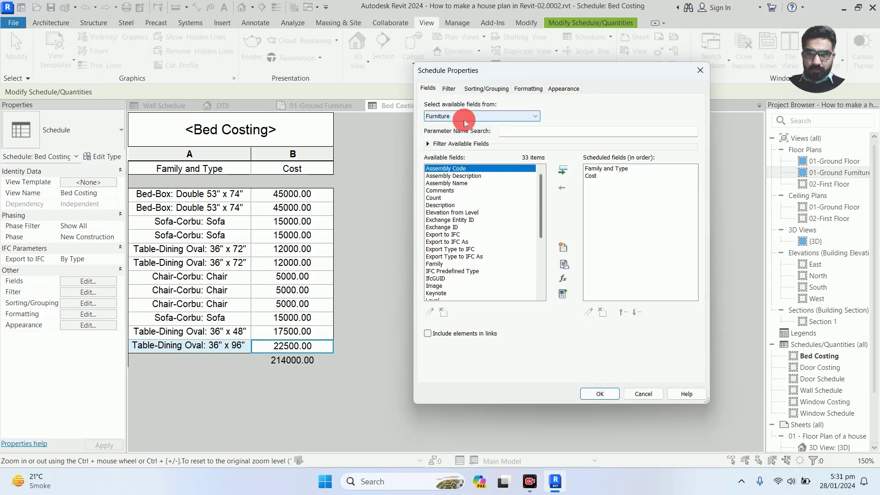
pyautogui.click(495, 89)
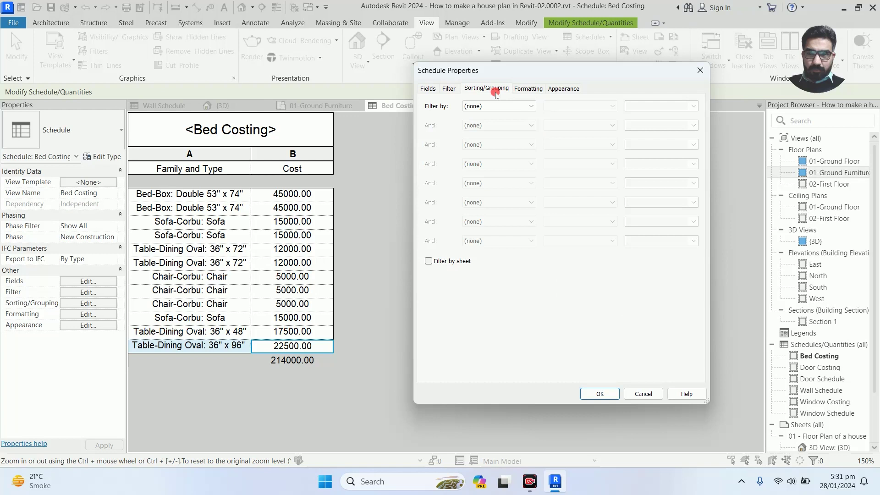
pyautogui.click(528, 89)
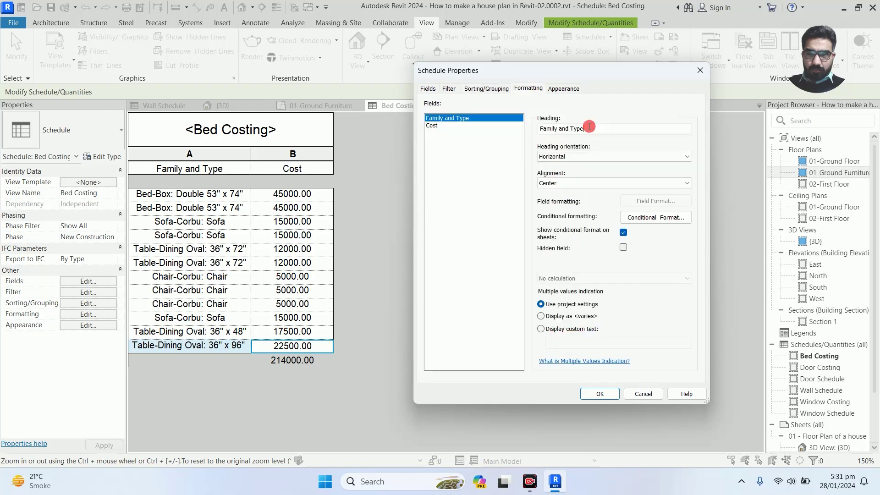
pyautogui.moveTo(589, 127); pyautogui.dragTo(538, 127)
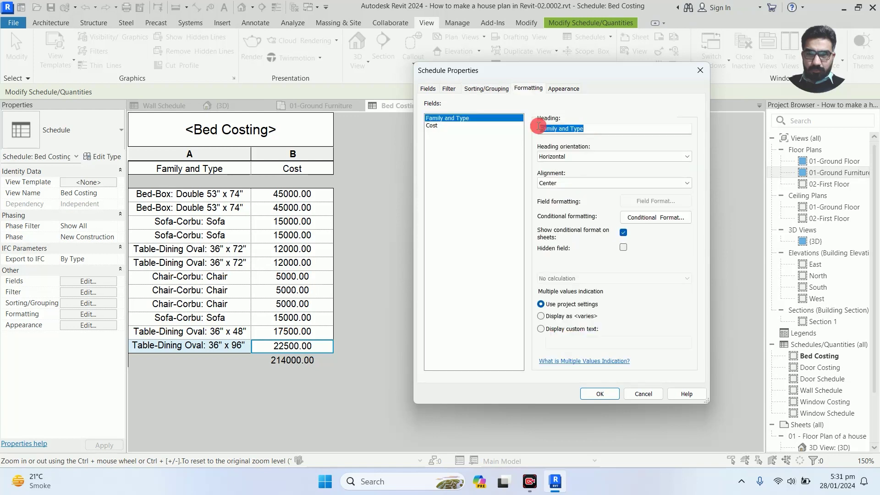
pyautogui.write('F')
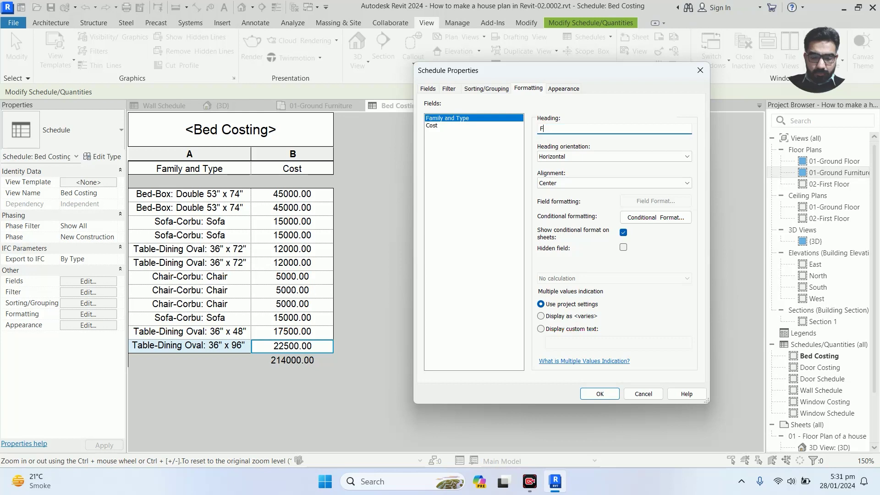
pyautogui.write('urni')
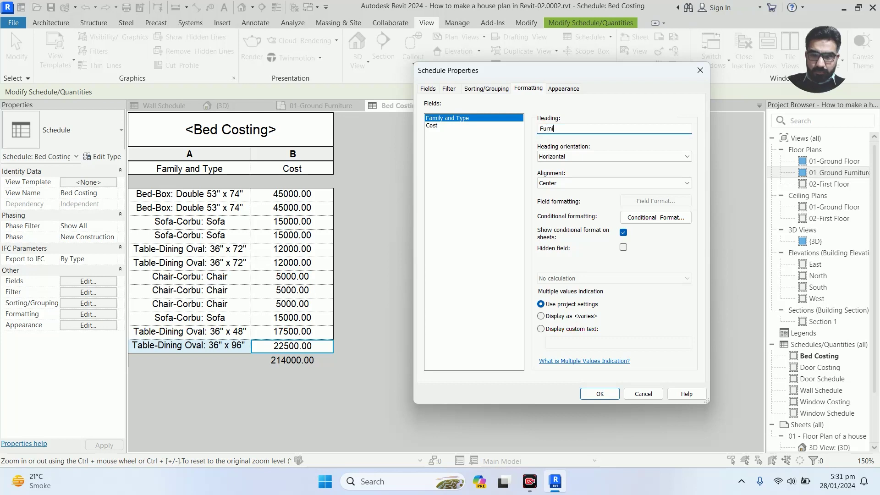
pyautogui.press('BackSpace')
pyautogui.press('BackSpace')
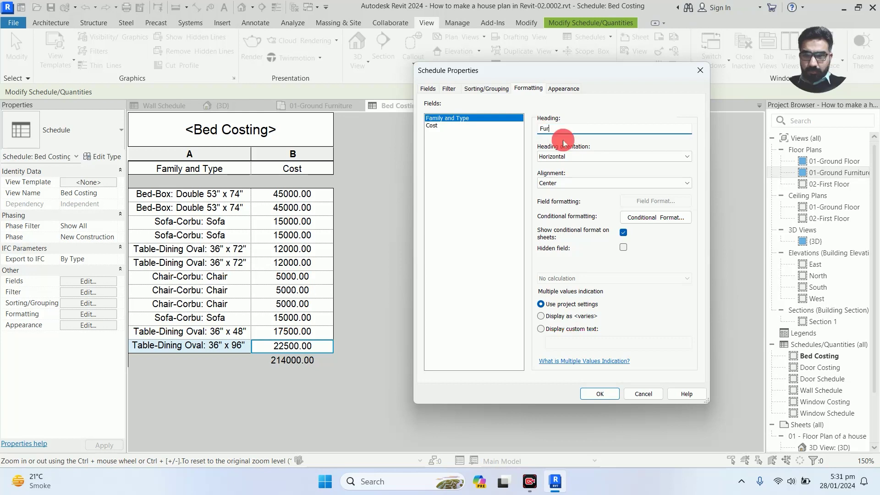
pyautogui.press('BackSpace')
pyautogui.press('BackSpace')
pyautogui.press('BackSpace')
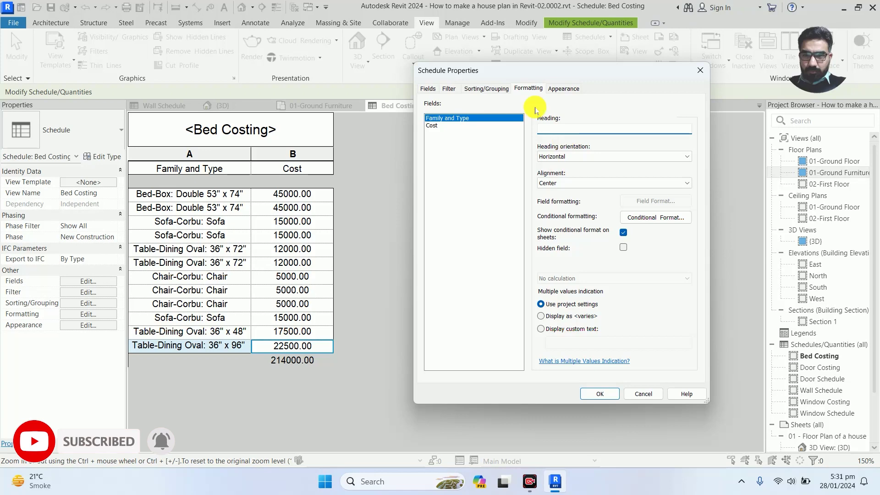
pyautogui.click(564, 88)
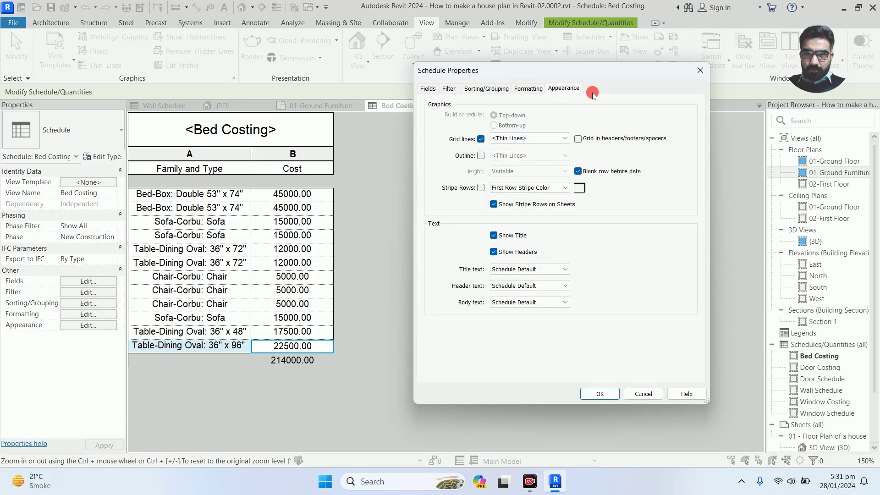
pyautogui.press('Return')
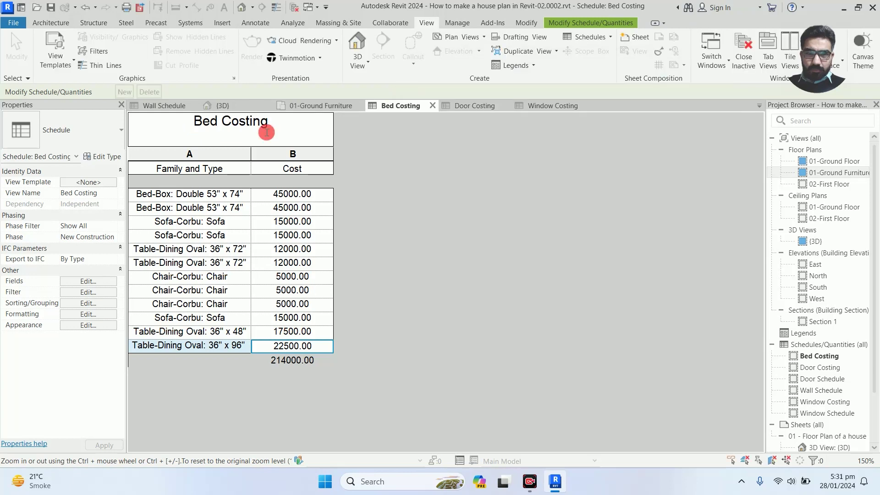
# - Change the title of the Bed Costing schedule to Furniture Costing
pyautogui.click(266, 133)
pyautogui.write('Furni')
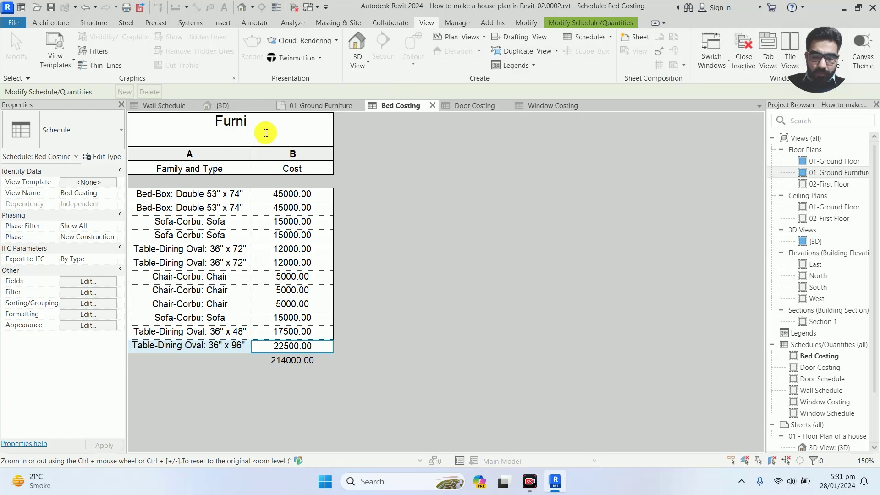
pyautogui.write('ture C')
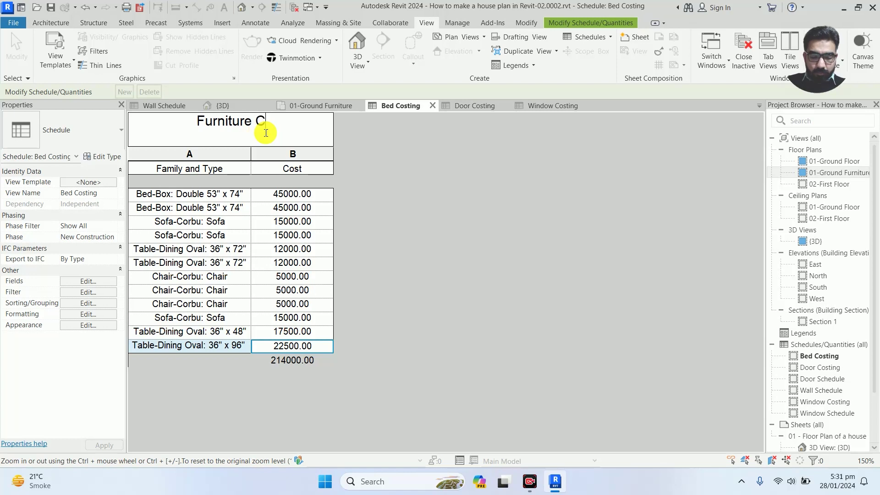
pyautogui.write('os')
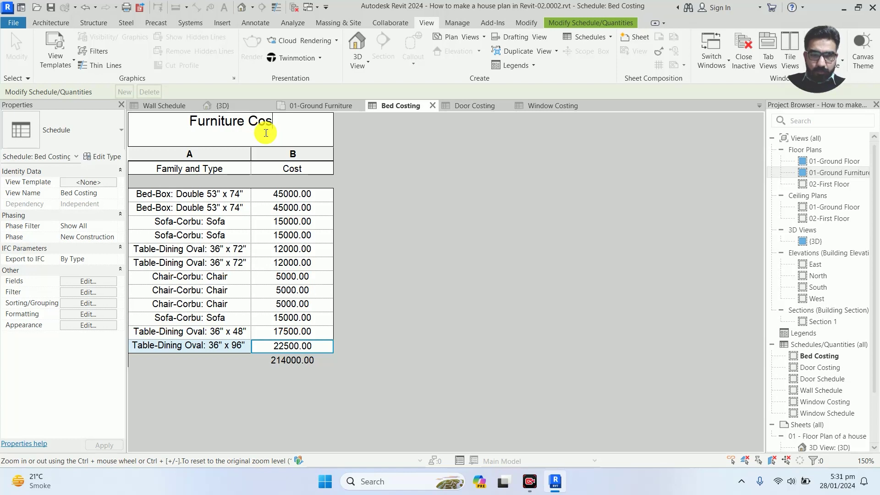
pyautogui.write('ting')
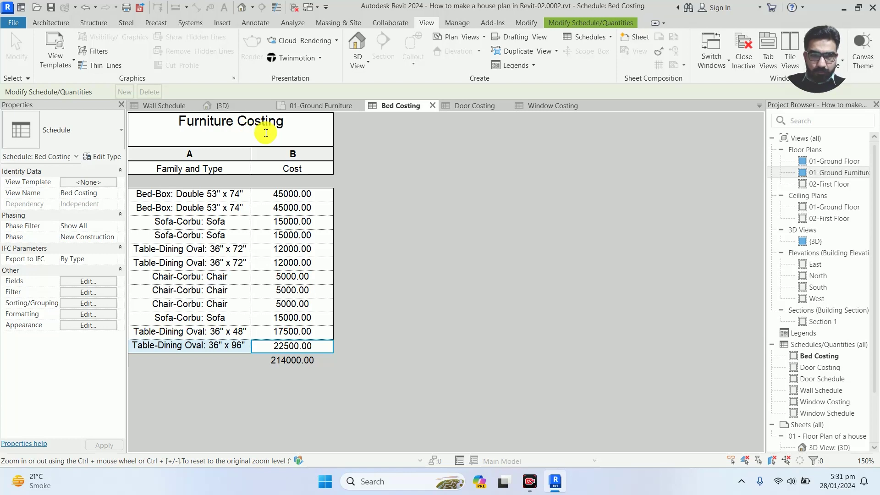
pyautogui.click(470, 106)
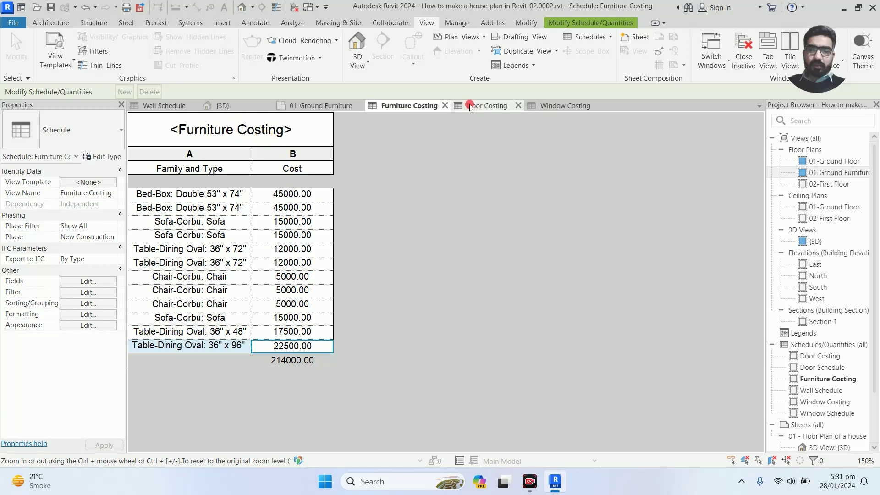
# - Review the Door Costing schedule and the Window Costing schedule
pyautogui.click(470, 106)
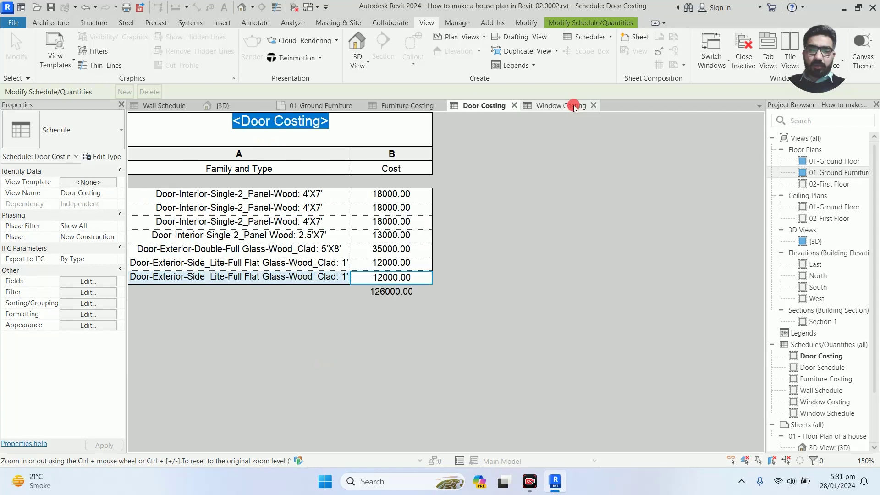
pyautogui.click(574, 106)
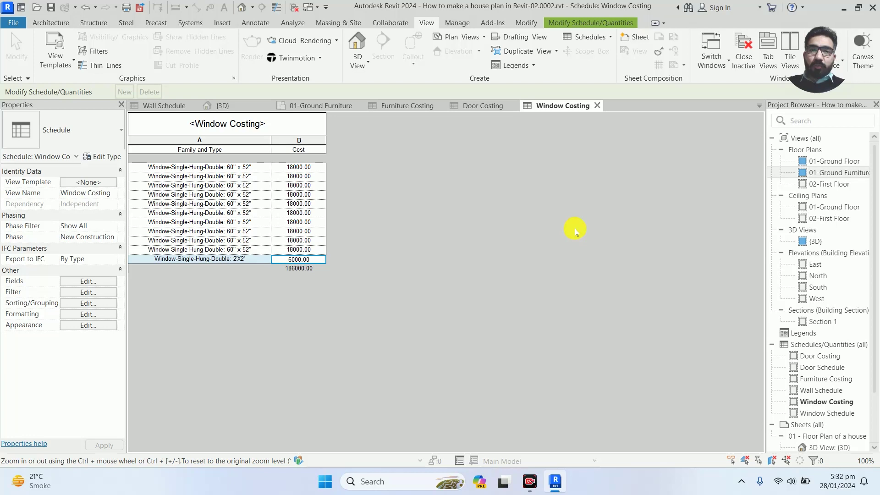
pyautogui.click(557, 474)
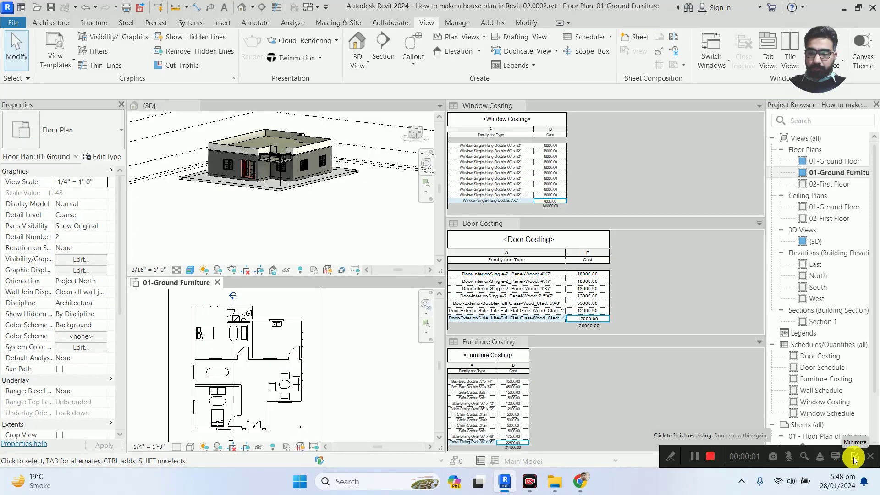
pyautogui.click(855, 458)
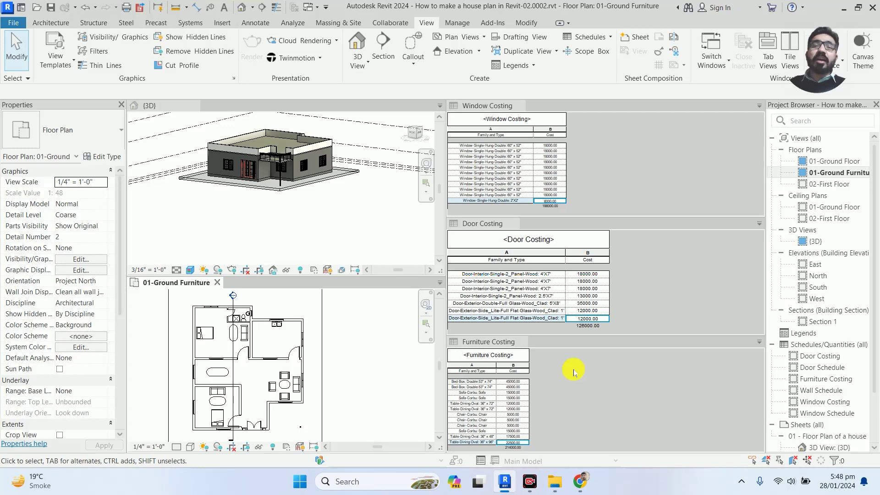
pyautogui.click(530, 481)
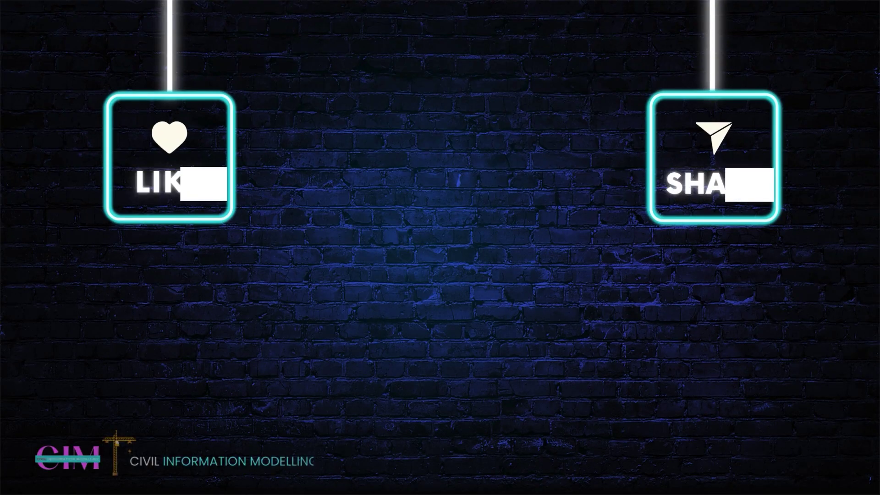